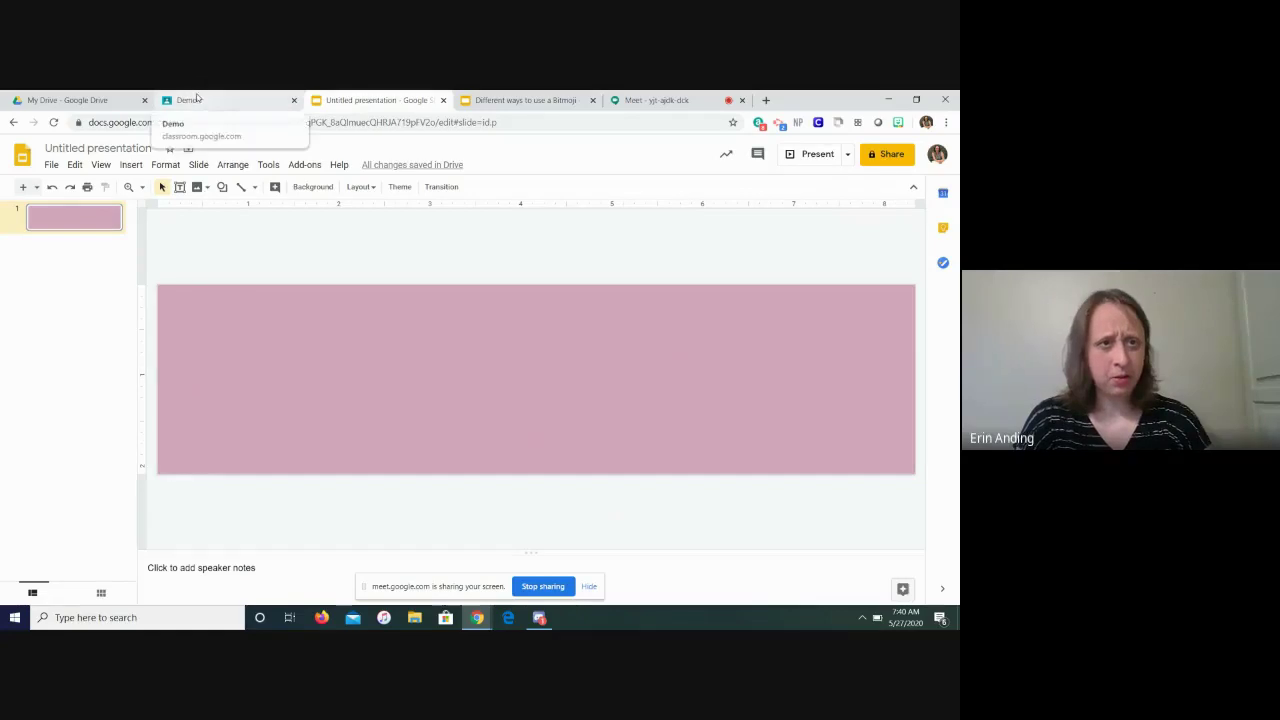
# Switch to the Demo class in Google Classroom to check its header banner, and return to the banner presentation.
pyautogui.click(190, 99)
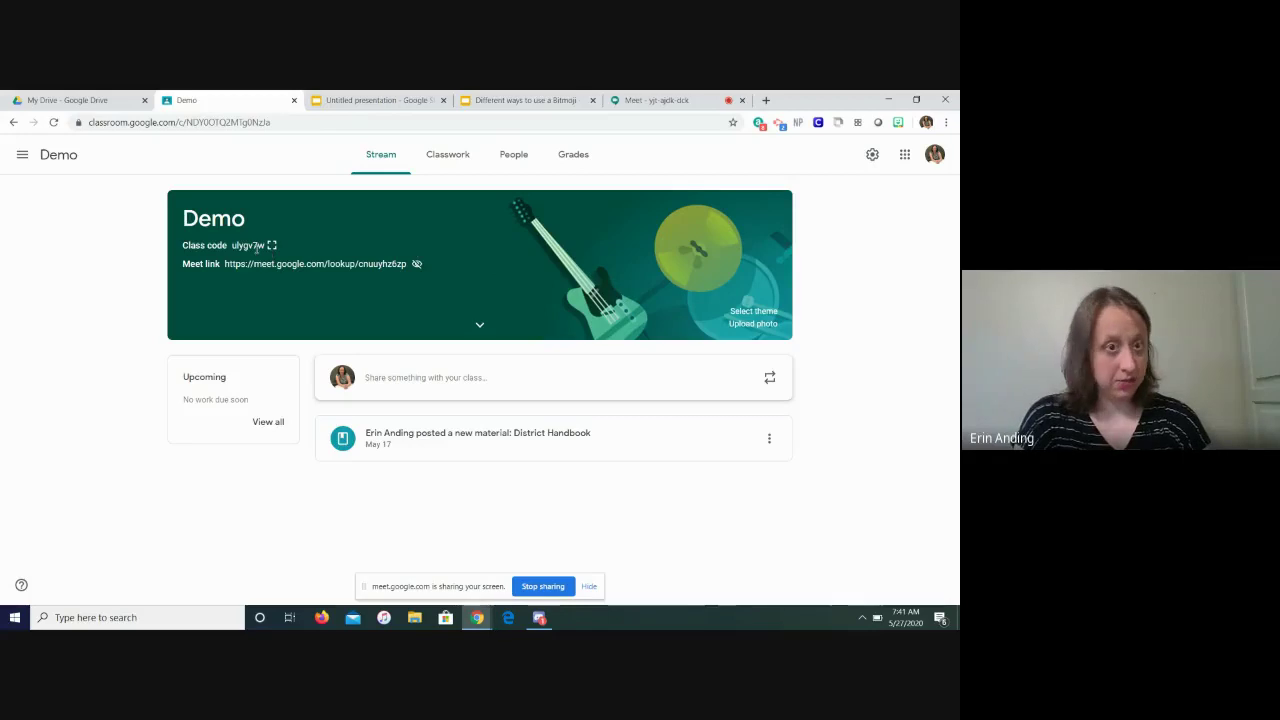
pyautogui.click(384, 104)
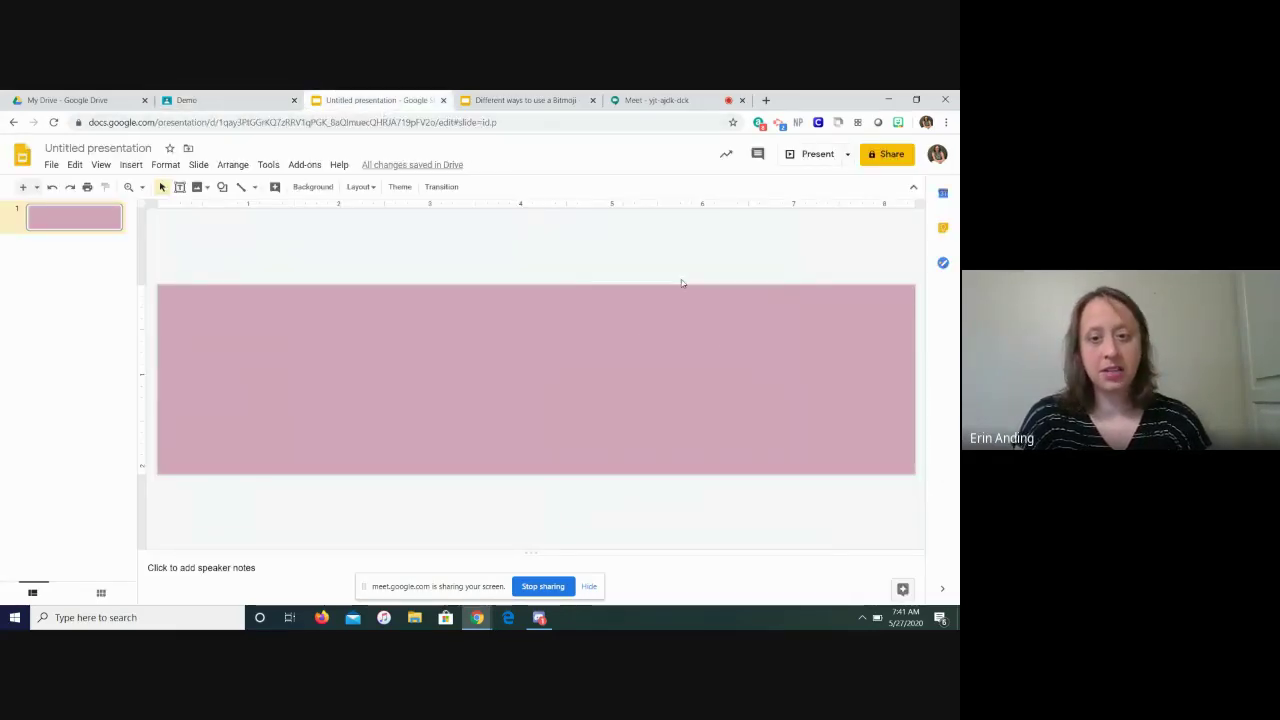
# Search the web from within the presentation for images matching "potted plant transparent".
pyautogui.click(131, 165)
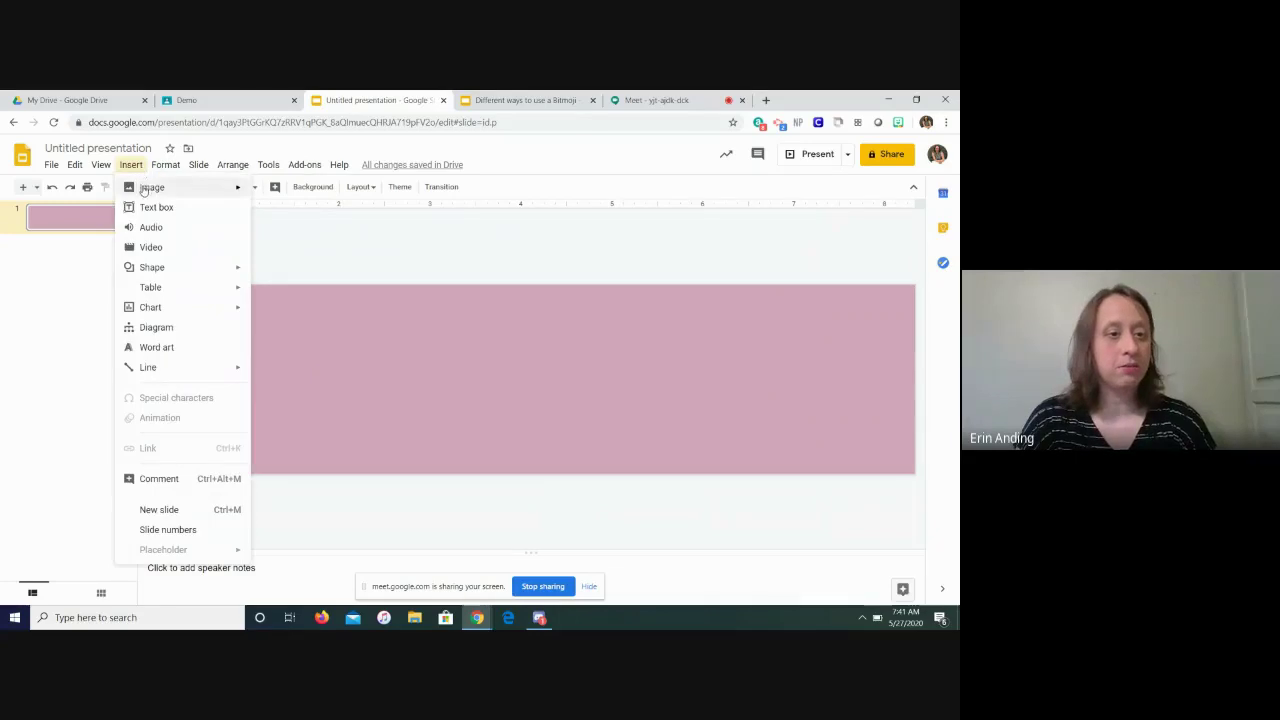
pyautogui.moveTo(150, 190)
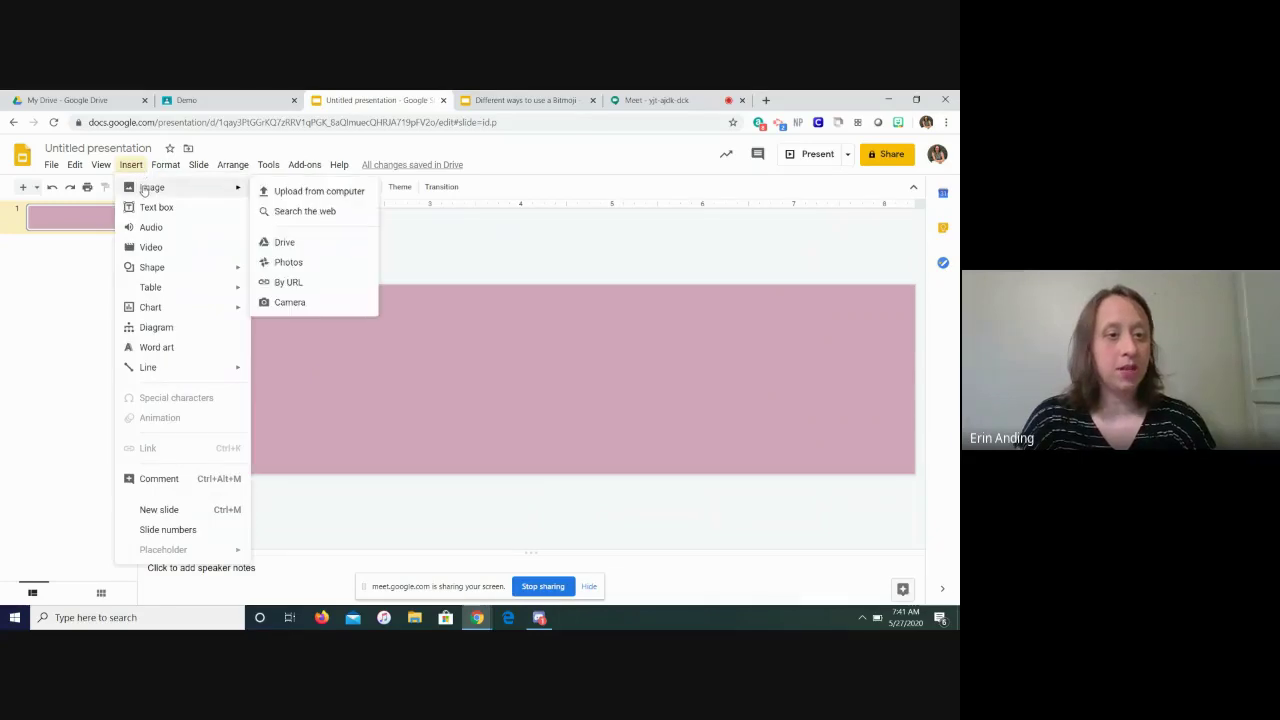
pyautogui.click(325, 214)
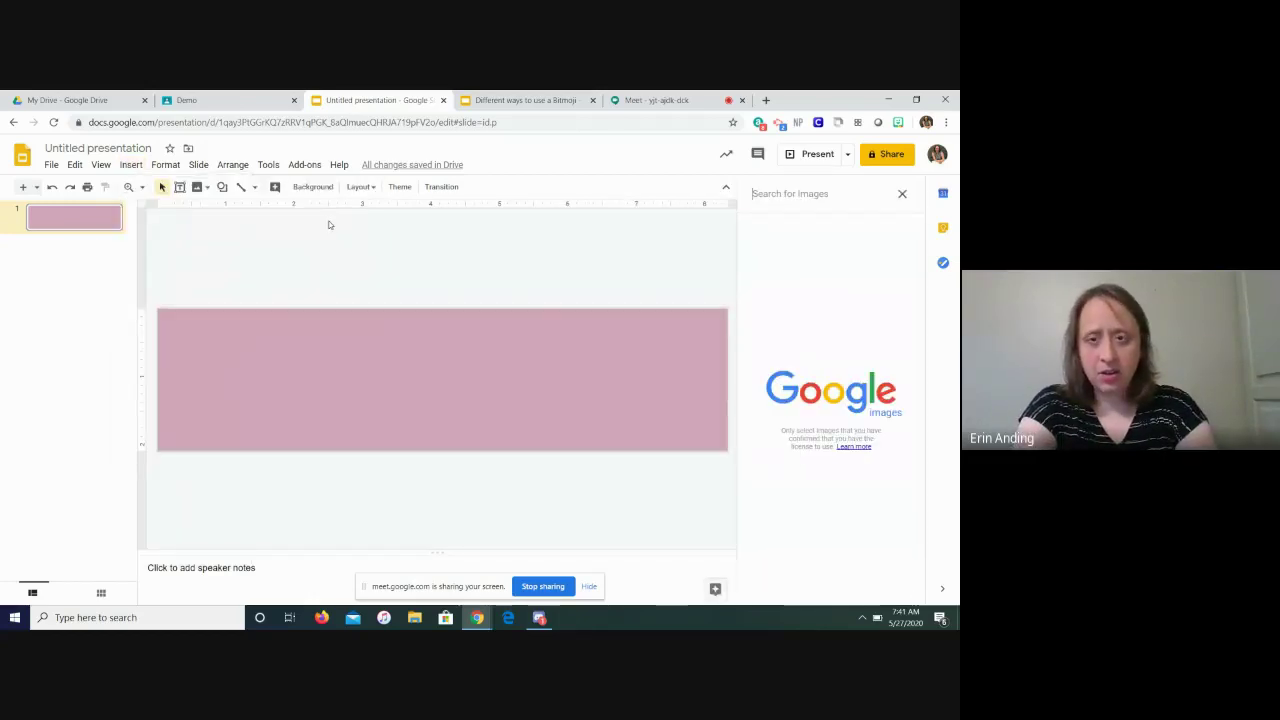
pyautogui.write('potted p')
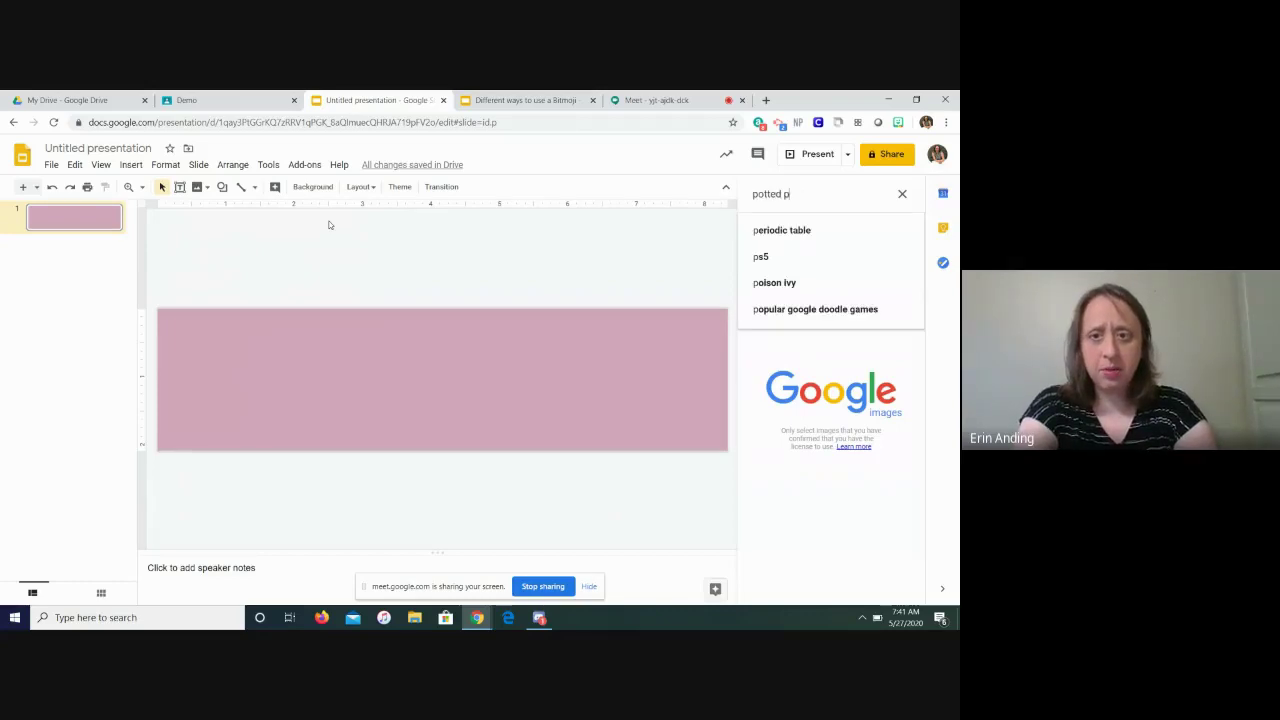
pyautogui.write('lant')
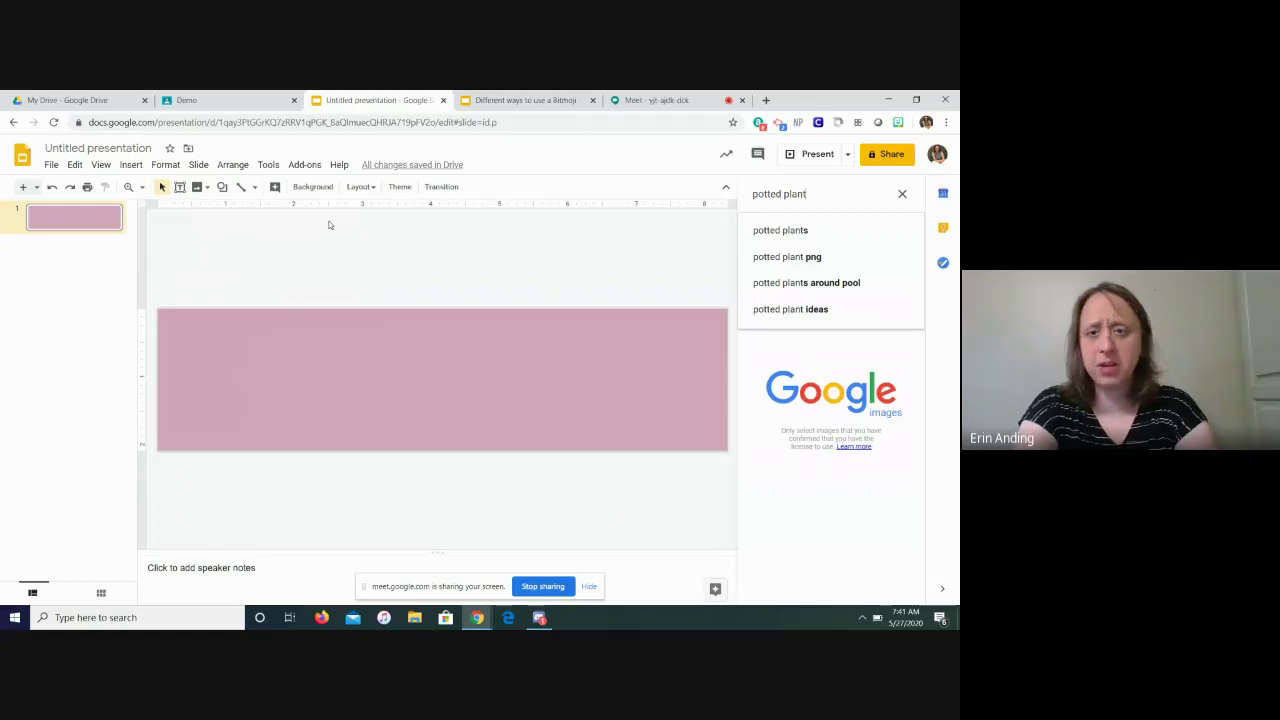
pyautogui.write(' trans')
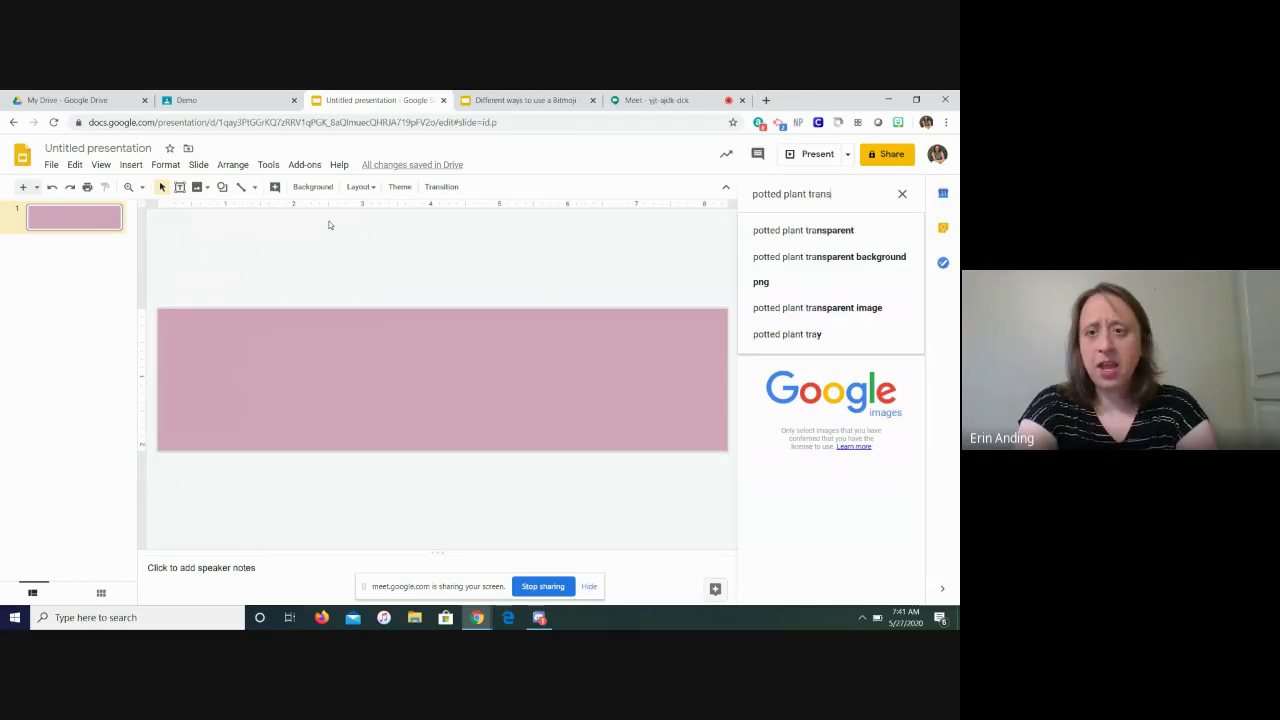
pyautogui.write('parent')
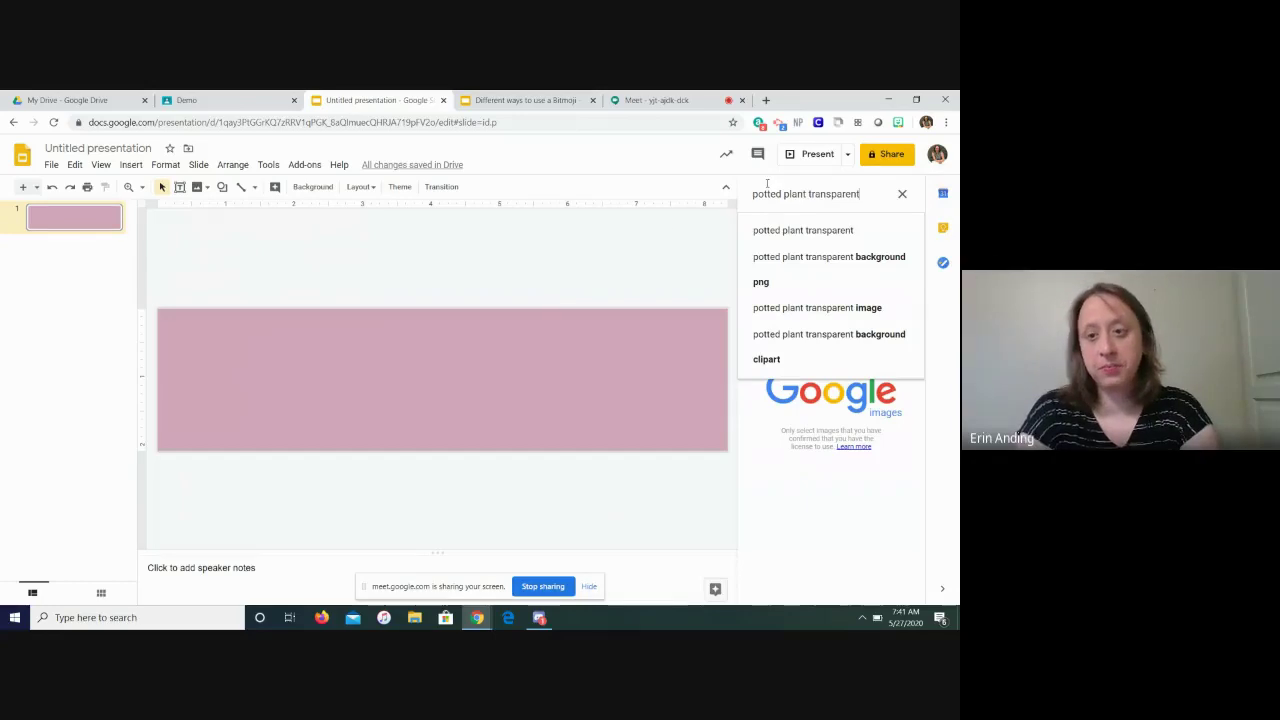
pyautogui.press('Return')
# Insert the leafy green plant in a red pot, shrink it and place it near the slide's lower-right corner.
pyautogui.click(858, 252)
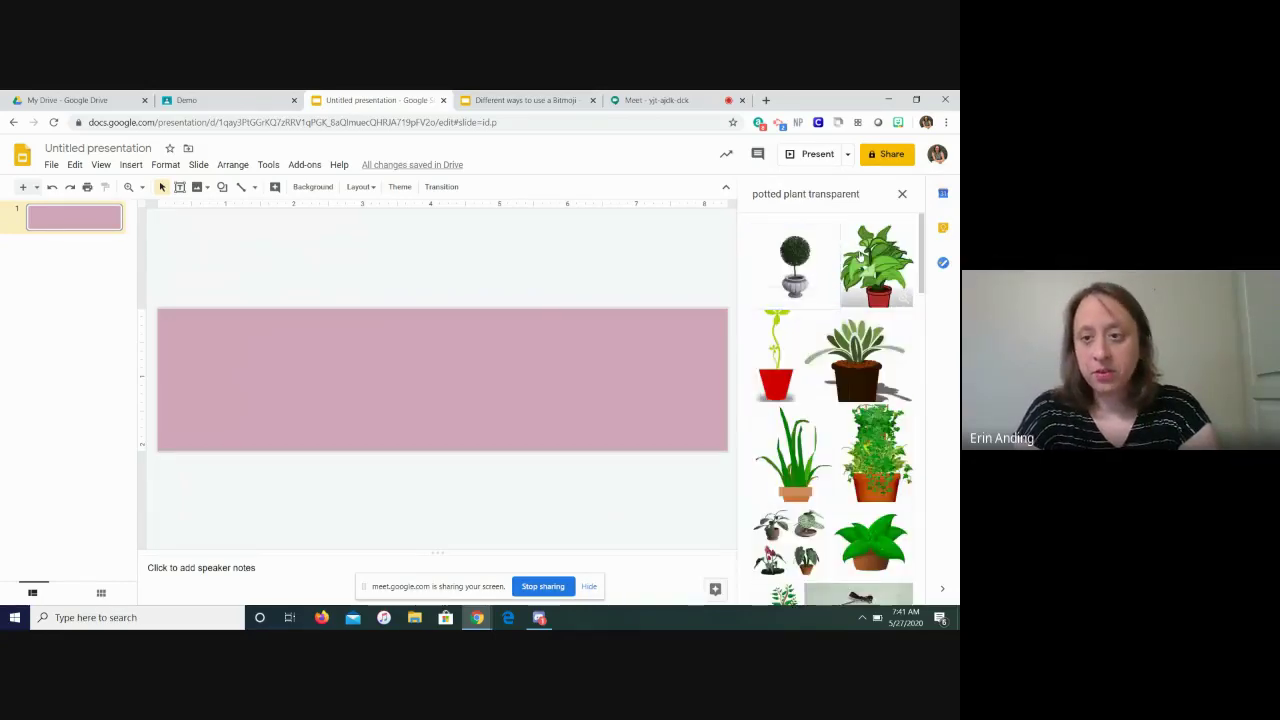
pyautogui.click(892, 590)
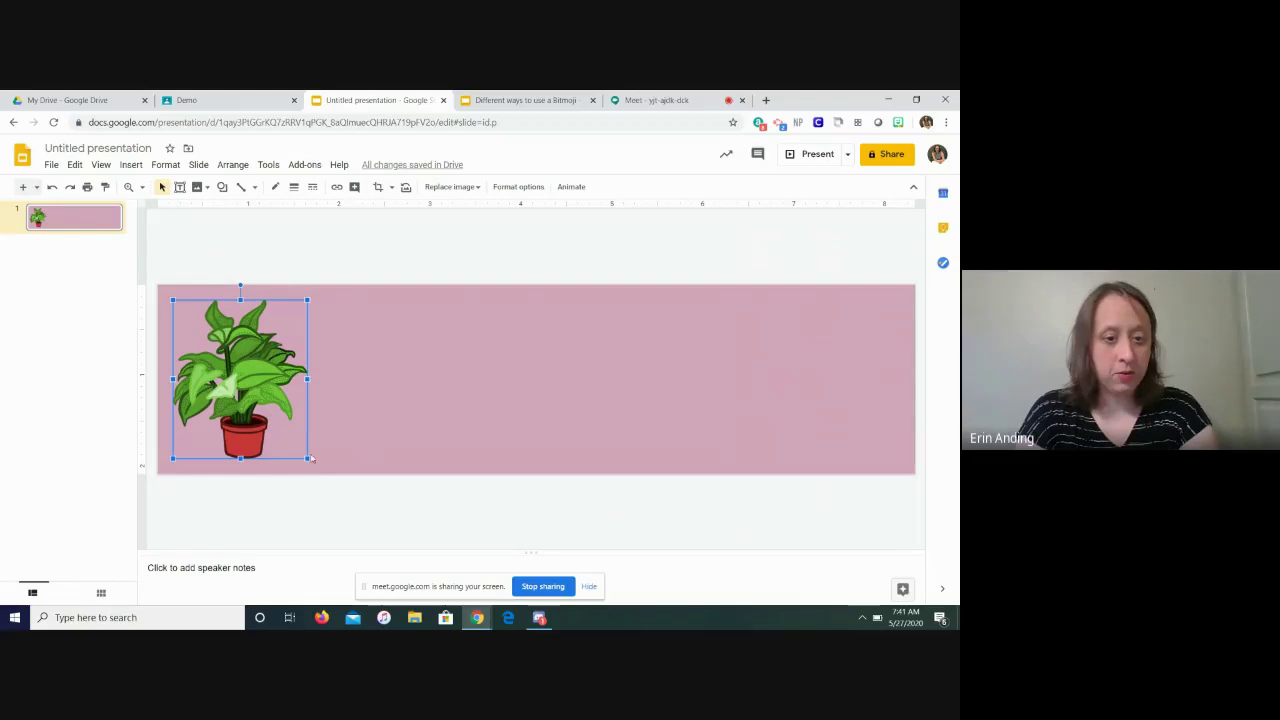
pyautogui.moveTo(308, 457); pyautogui.dragTo(820, 425)
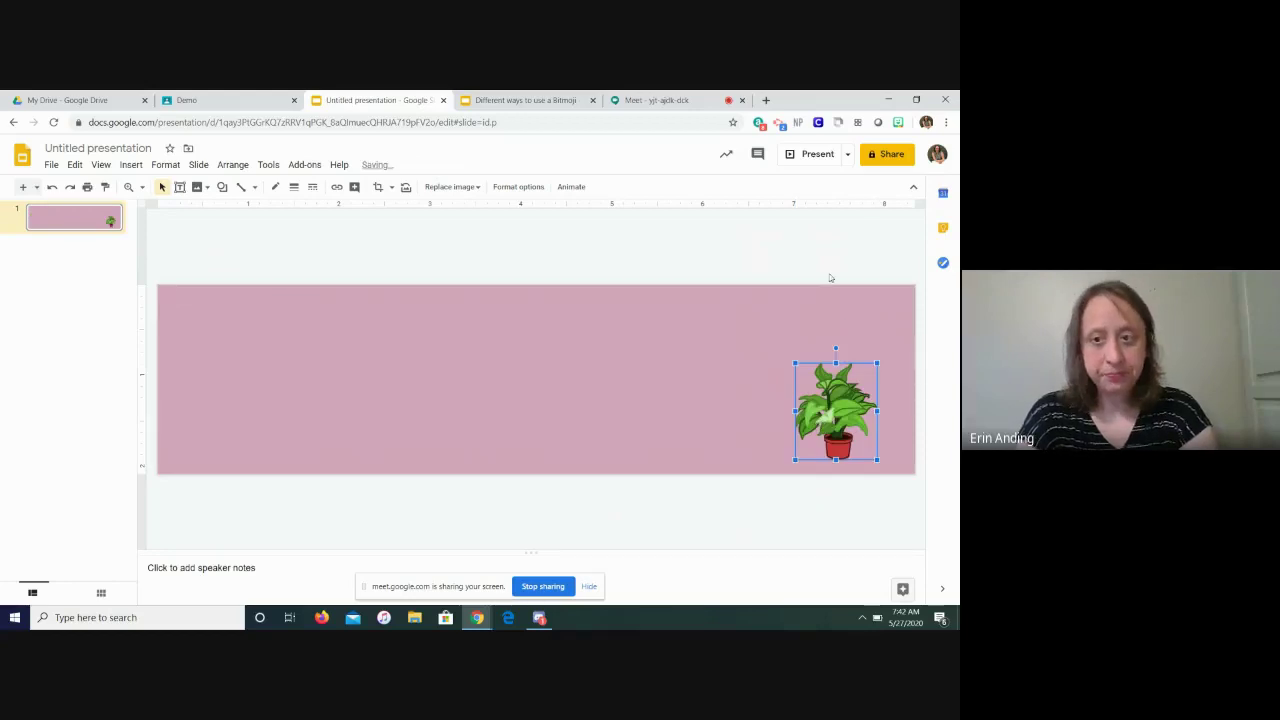
pyautogui.click(802, 353)
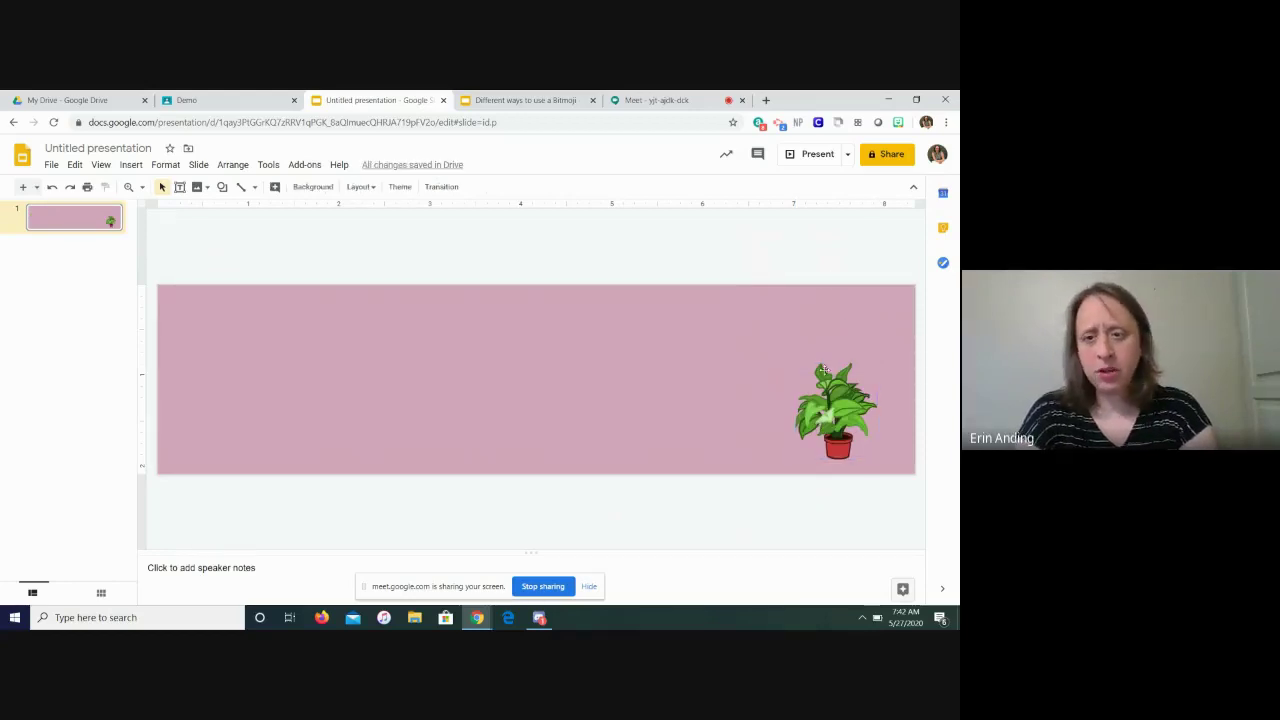
# Search Bitmoji for "book" and paste the sticker of the avatar reading on a purple beanbag onto the slide.
pyautogui.click(898, 123)
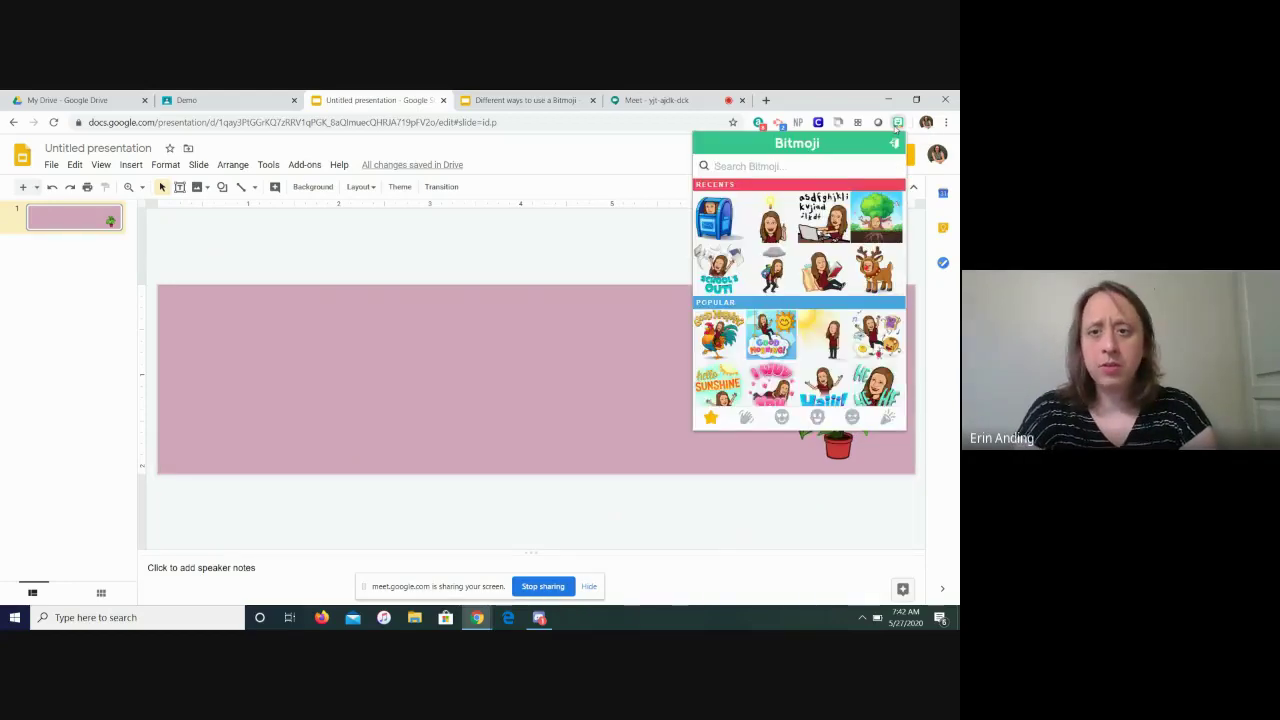
pyautogui.write('book')
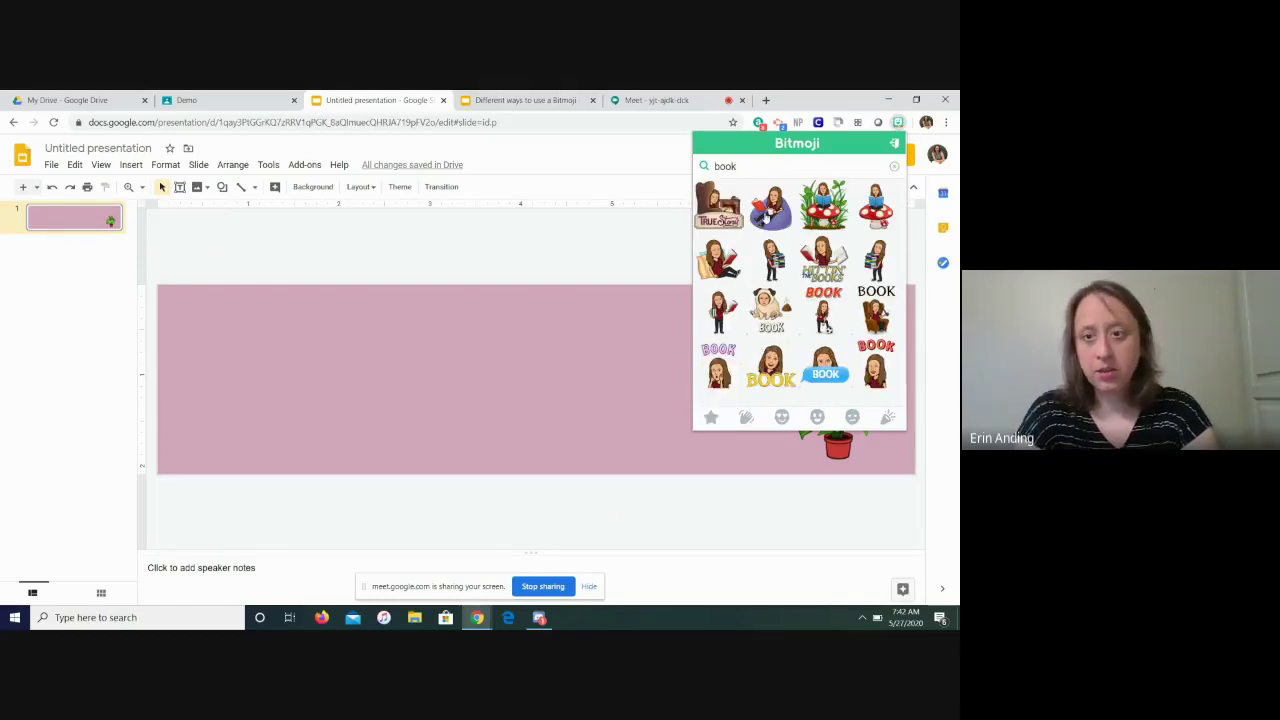
pyautogui.click(765, 218)
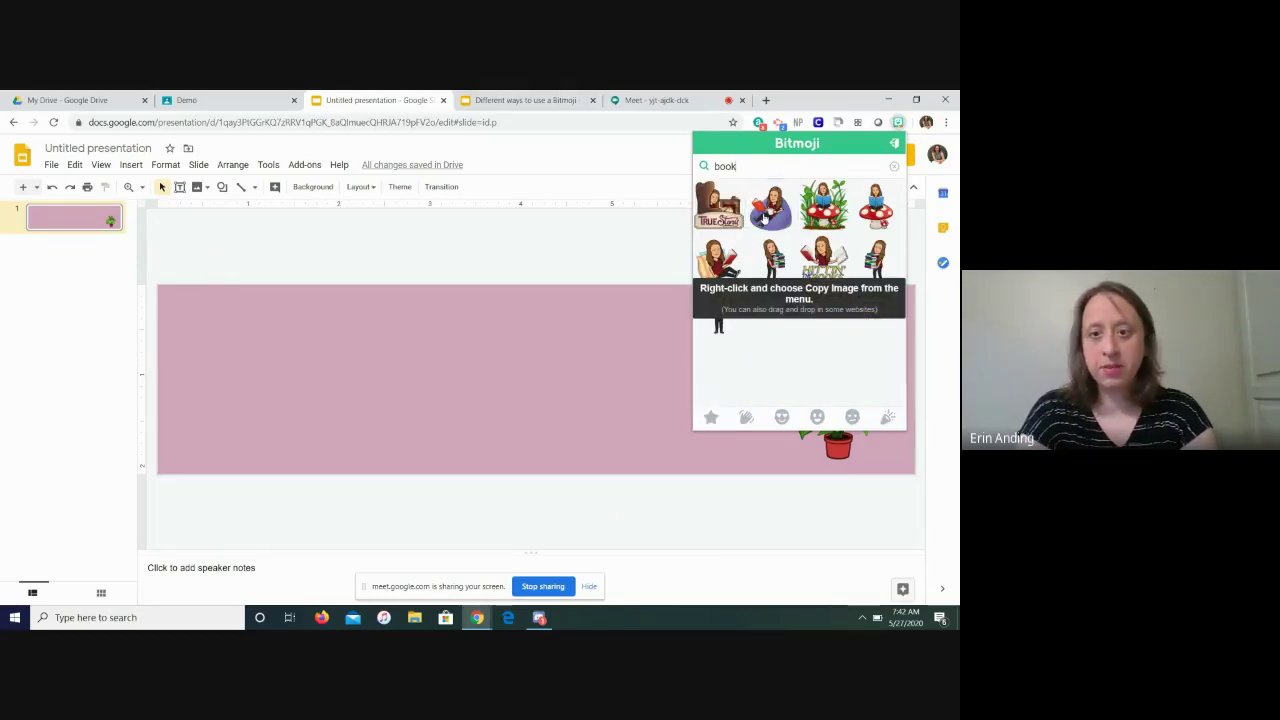
pyautogui.rightClick(765, 216)
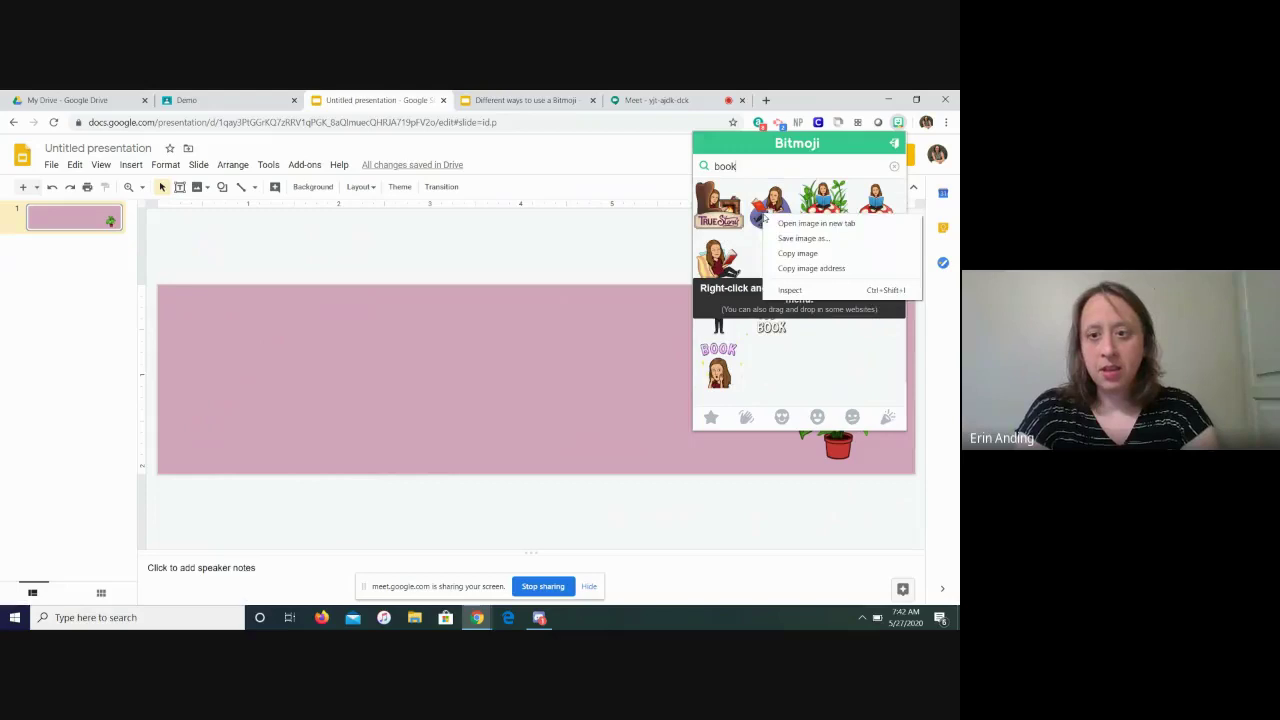
pyautogui.click(793, 252)
pyautogui.click(649, 345)
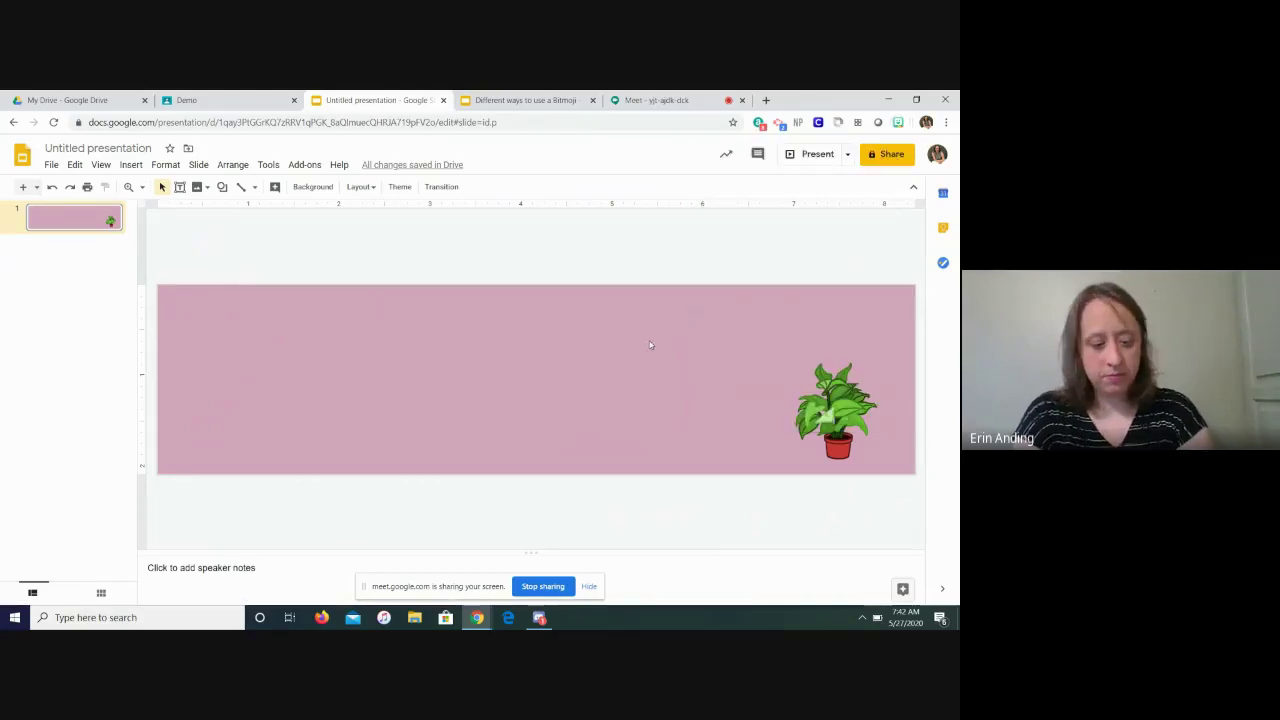
pyautogui.hotkey('ctrl', 'v')
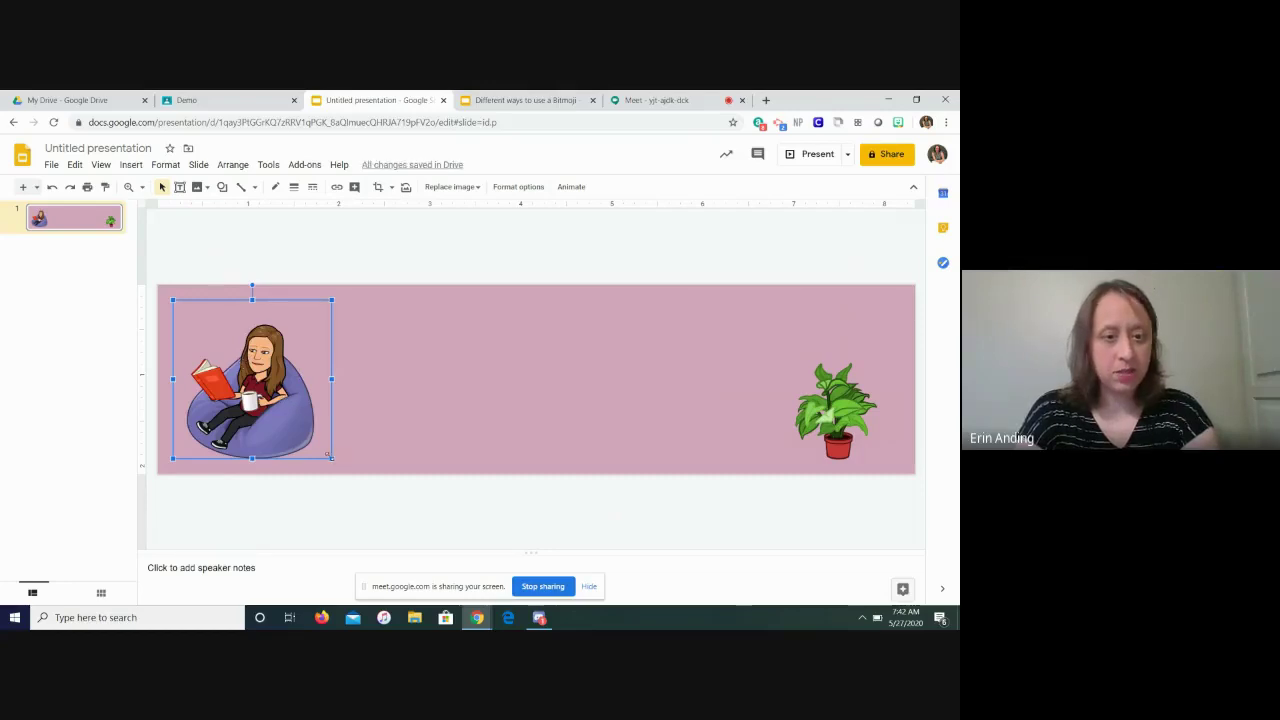
# Resize the reading Bitmoji and position it low on the slide so that its beanbag overlaps the potted plant's left side.
pyautogui.moveTo(329, 455); pyautogui.dragTo(765, 432)
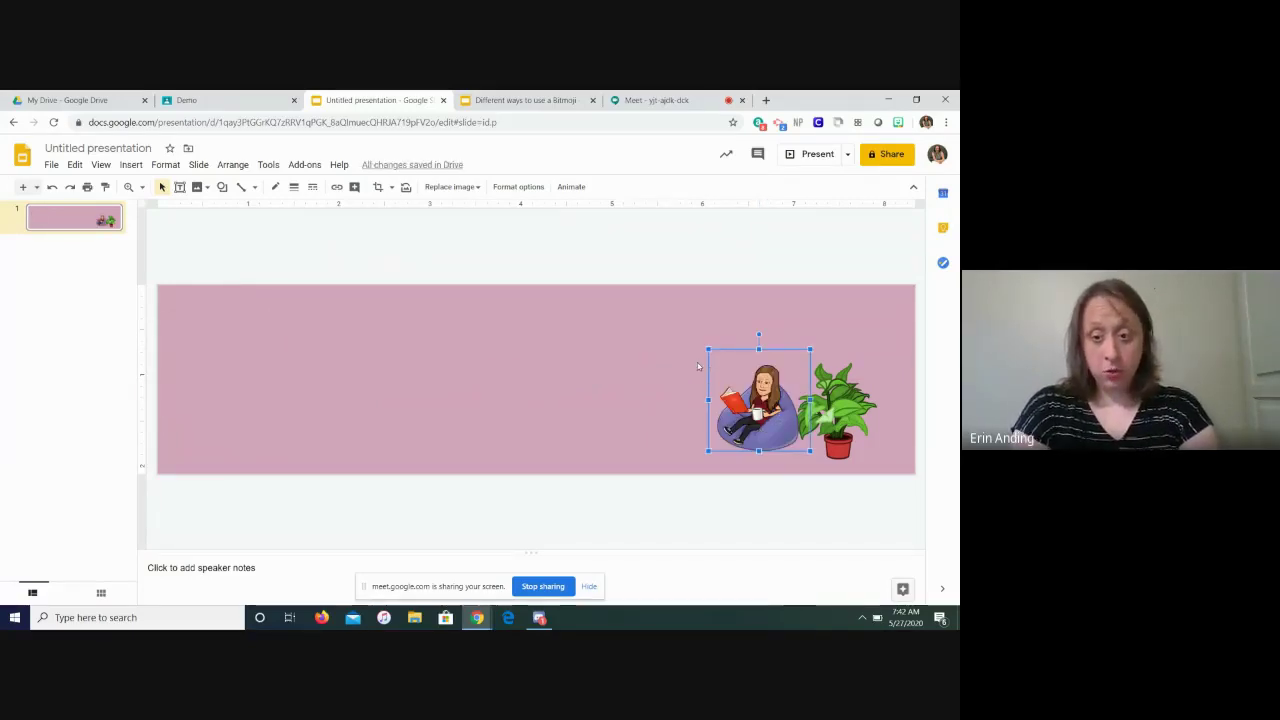
pyautogui.moveTo(707, 349); pyautogui.dragTo(651, 338)
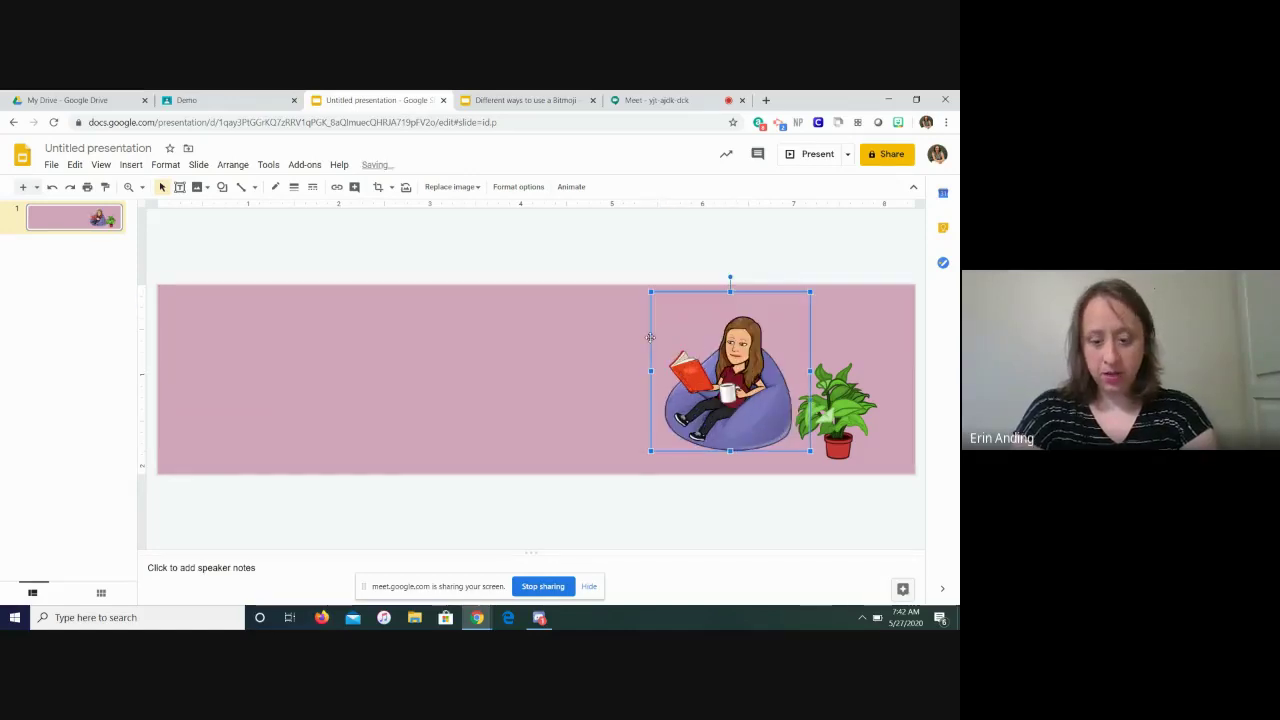
pyautogui.press('Down')
pyautogui.press('Right')
pyautogui.press('Right')
pyautogui.press('Right')
pyautogui.press('Right')
pyautogui.press('Right')
pyautogui.press('Right')
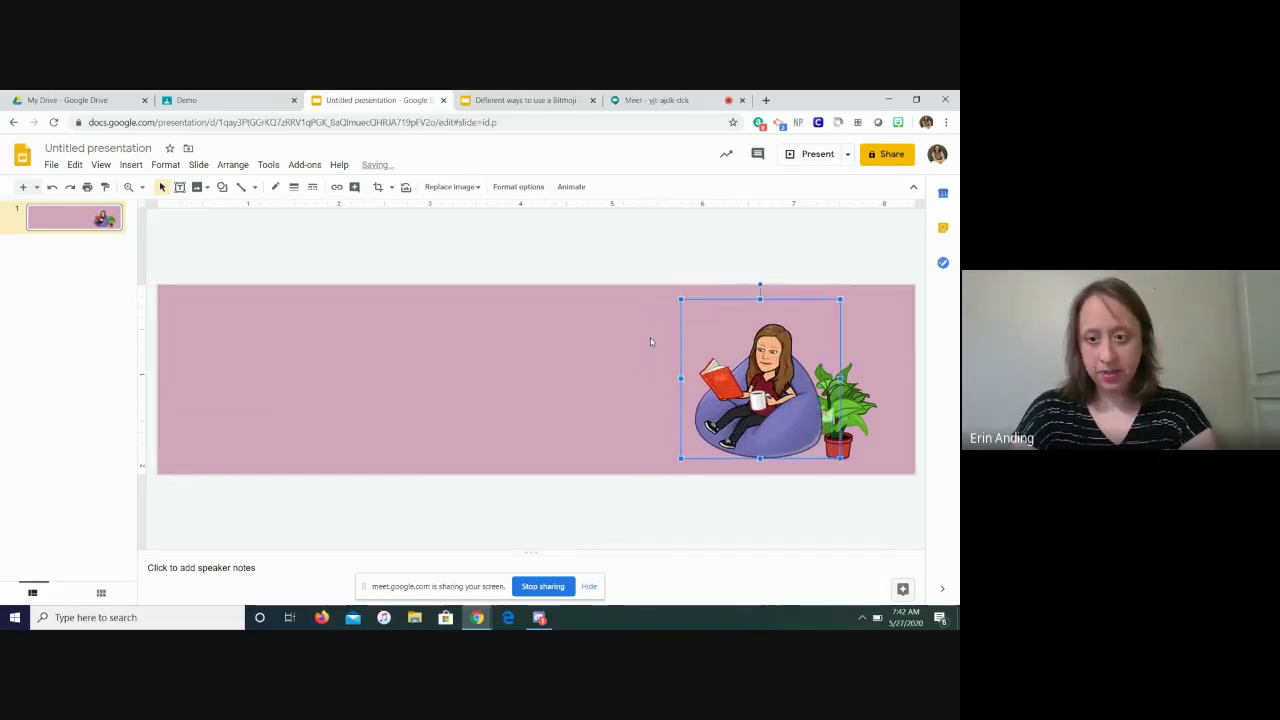
pyautogui.press('Down')
pyautogui.press('Left')
pyautogui.press('Left')
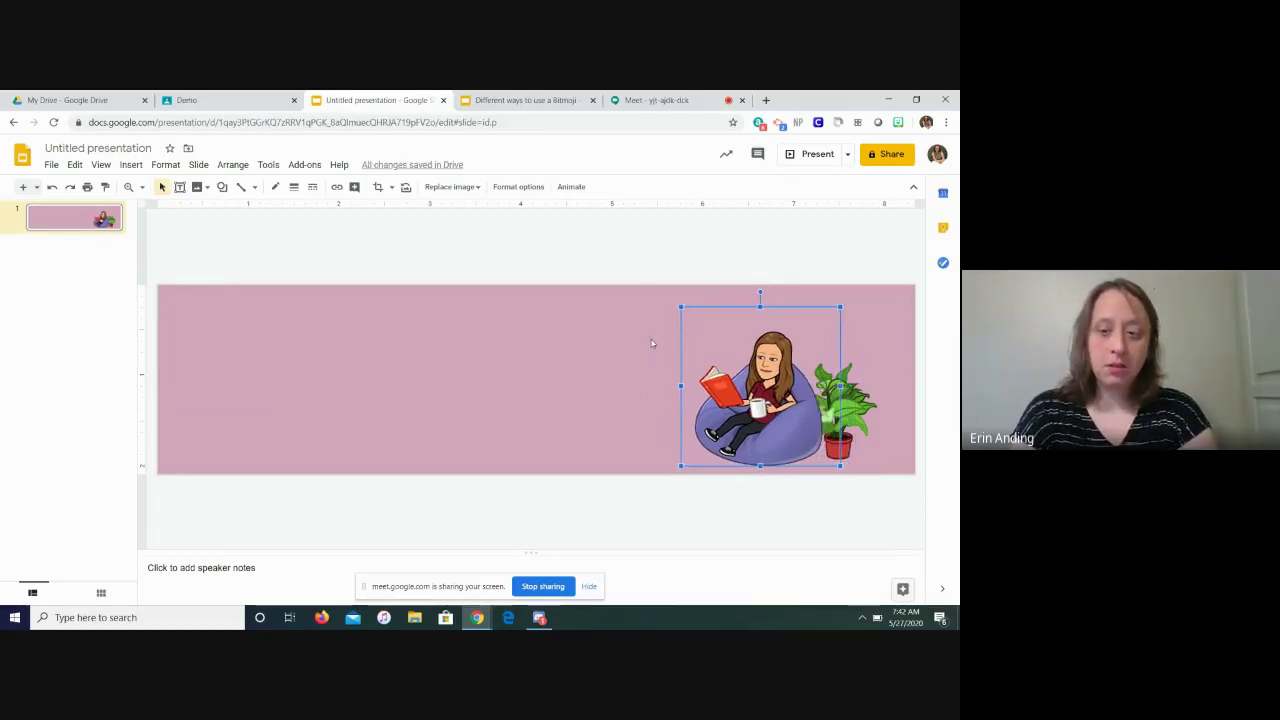
pyautogui.click(562, 327)
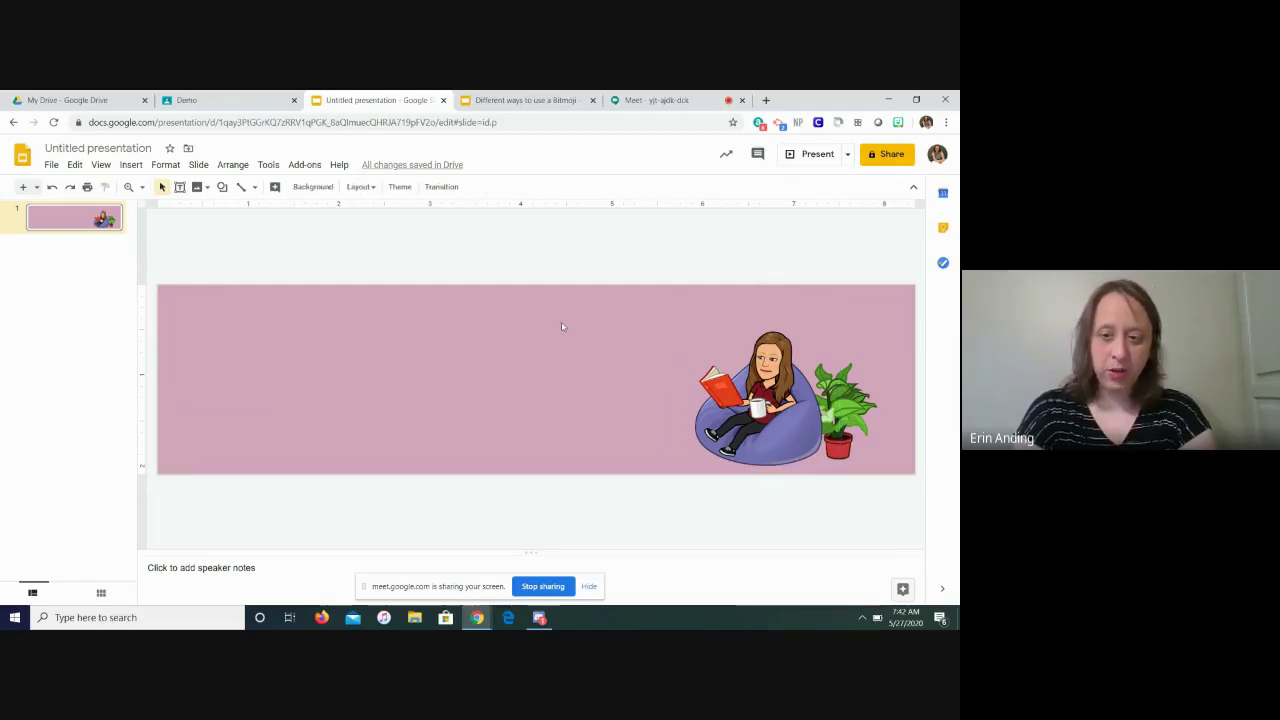
# Bring the potted plant to the front so it overlaps the beanbag.
pyautogui.click(842, 426)
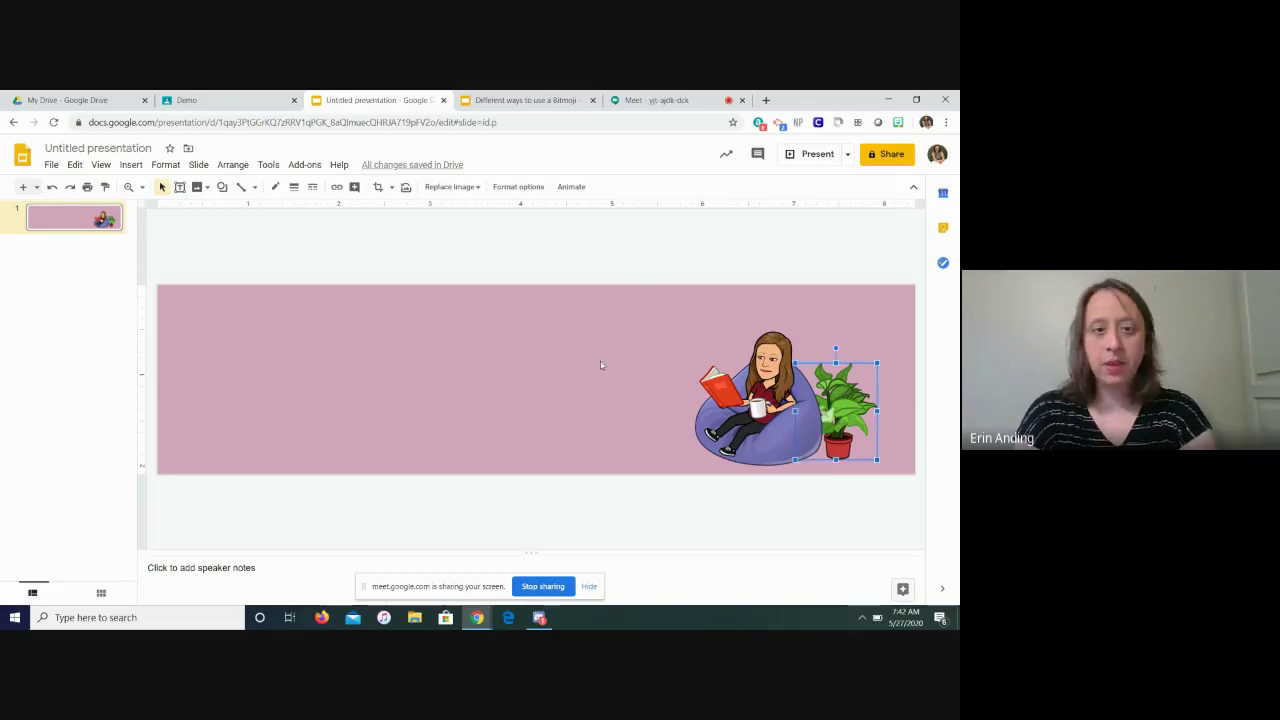
pyautogui.click(233, 165)
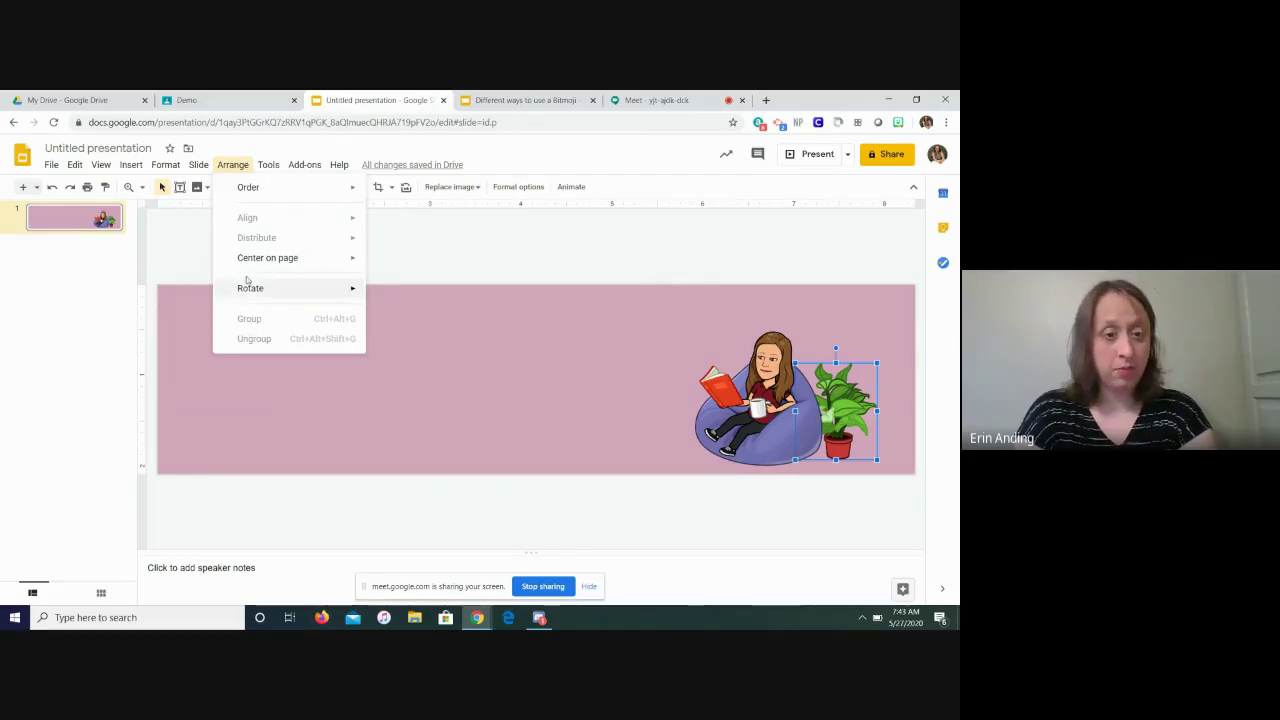
pyautogui.moveTo(243, 190)
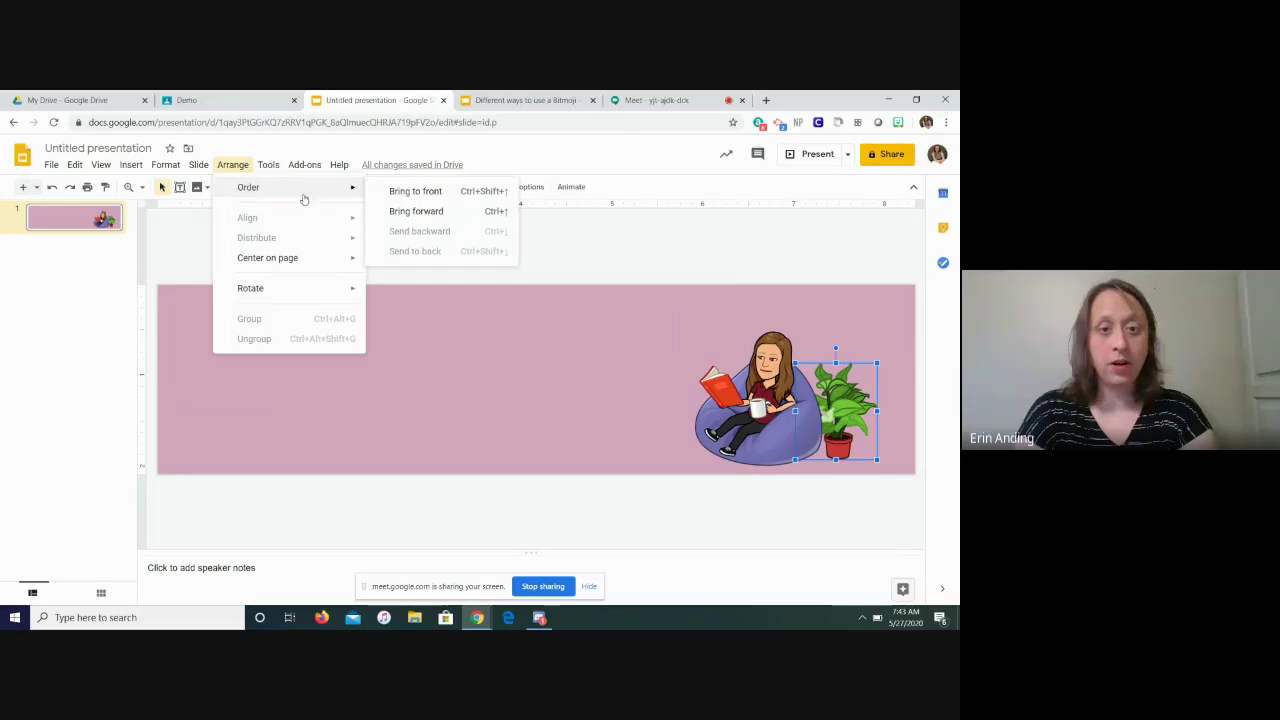
pyautogui.click(395, 190)
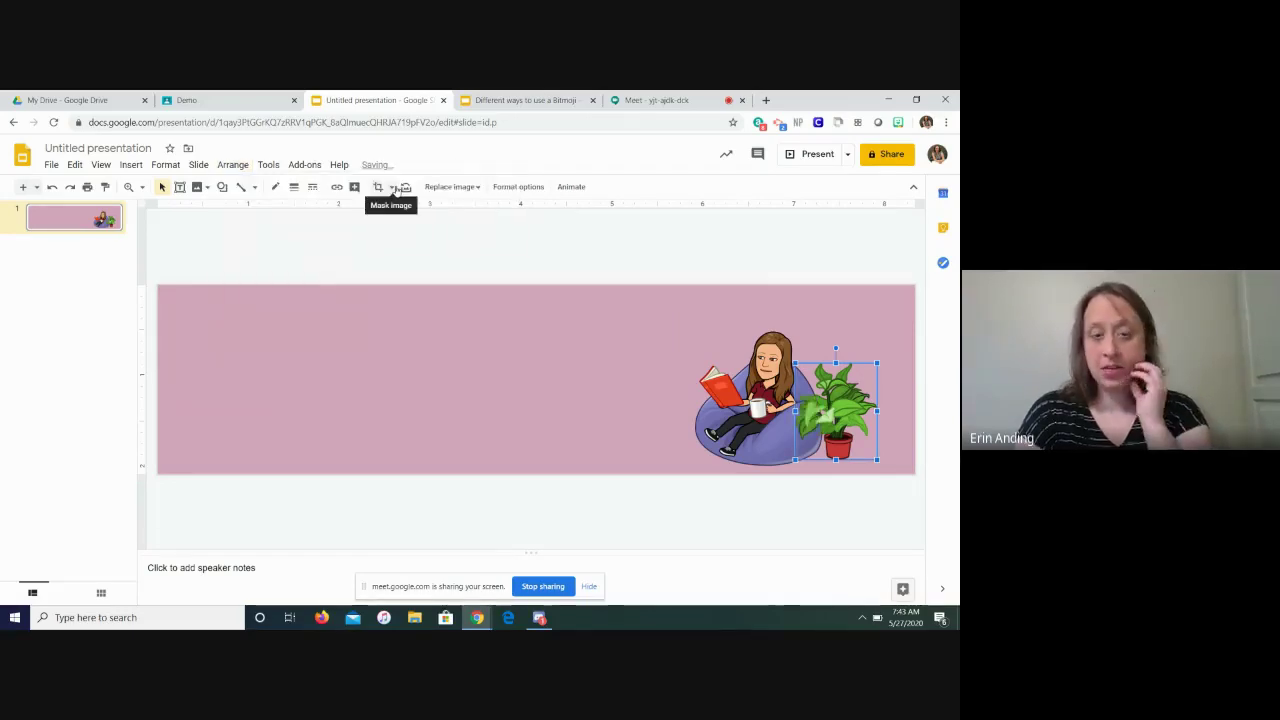
pyautogui.click(605, 290)
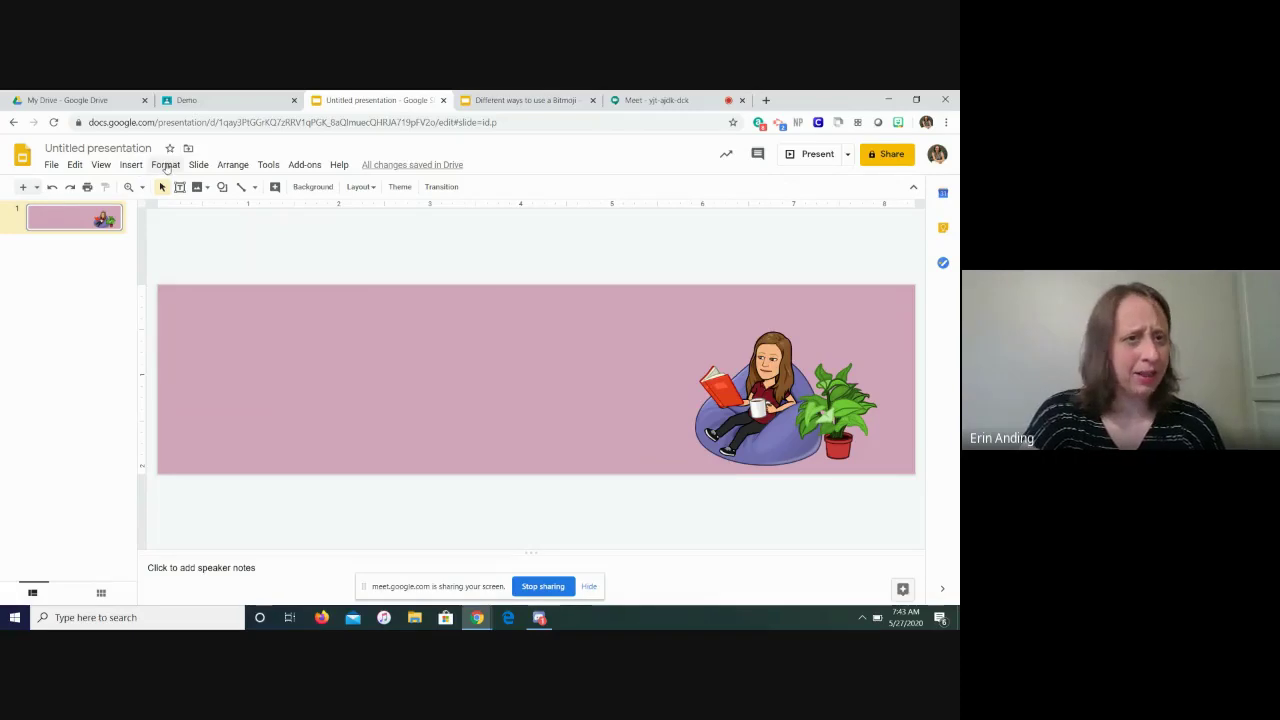
# Search the web for images of "lampstand transparent" and look through them for a suitable floor lamp.
pyautogui.click(129, 166)
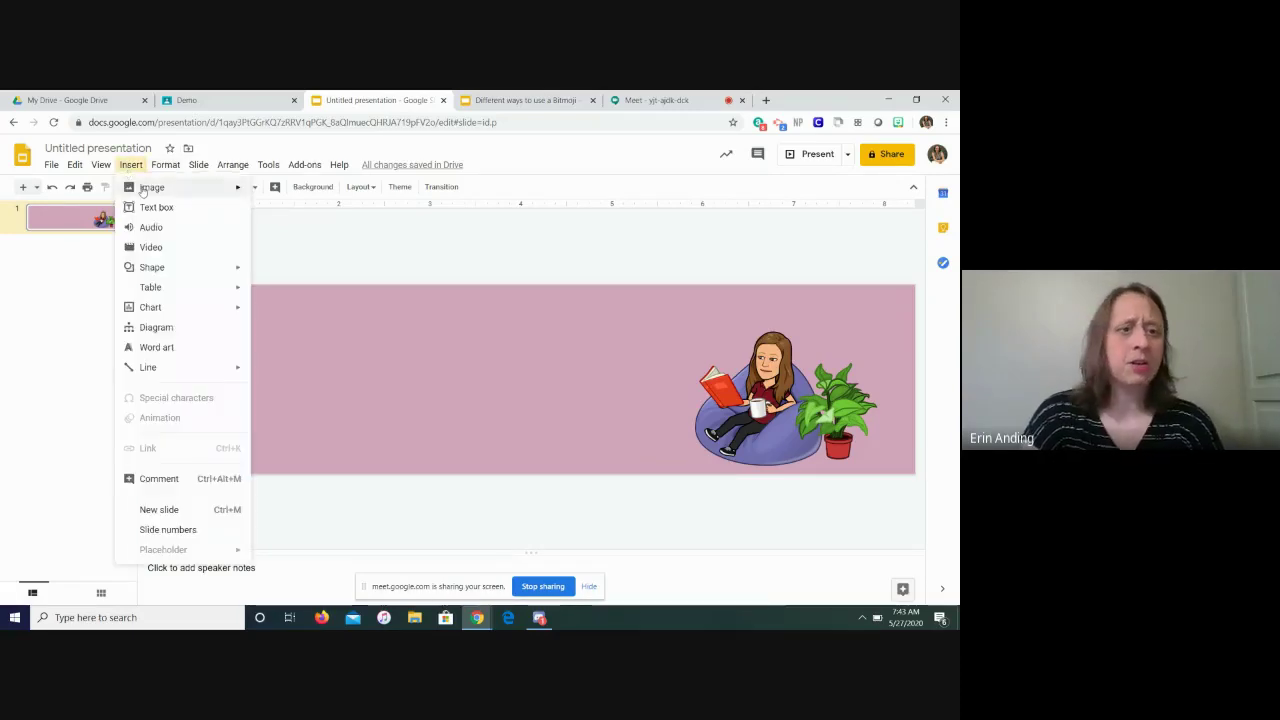
pyautogui.moveTo(152, 188)
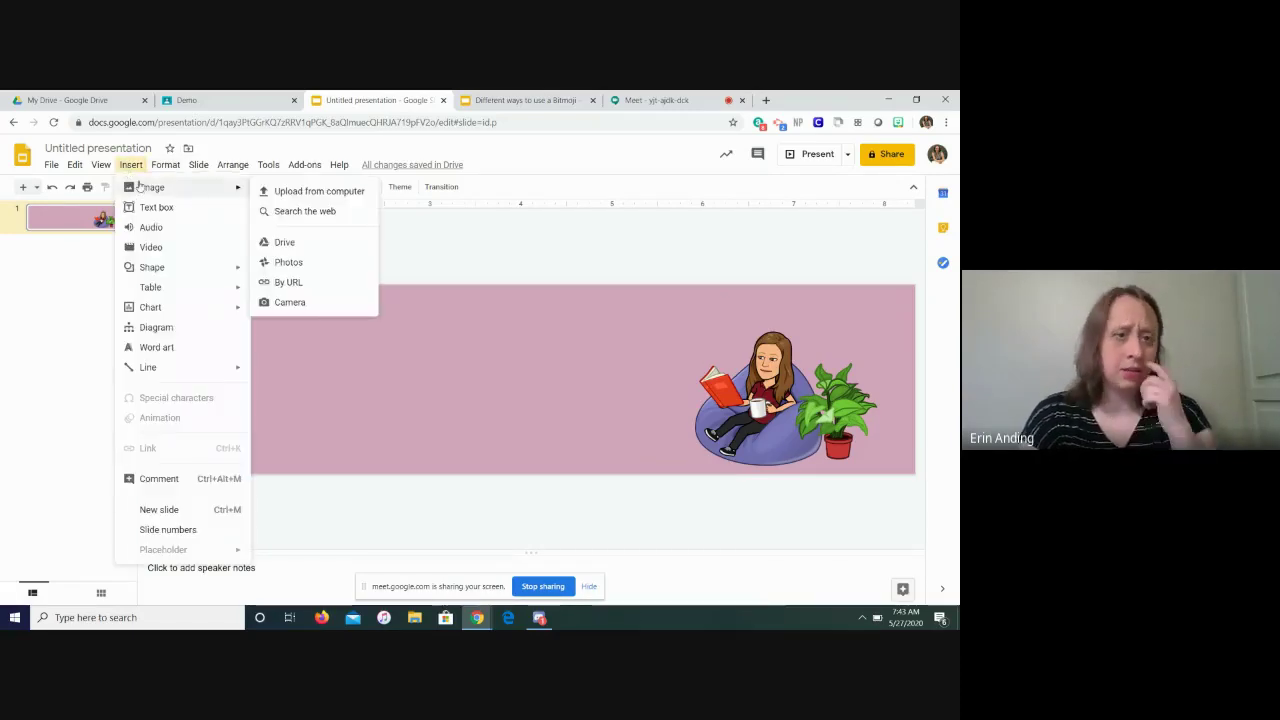
pyautogui.click(296, 211)
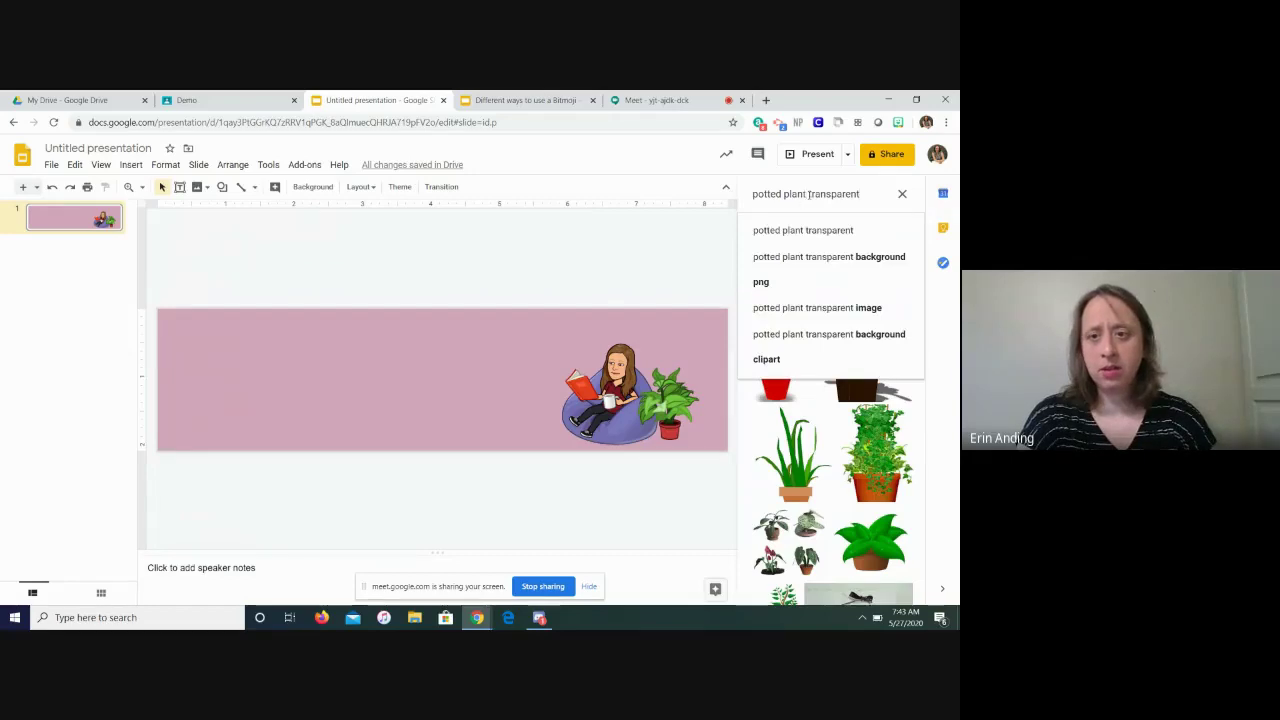
pyautogui.moveTo(808, 194); pyautogui.dragTo(752, 194)
pyautogui.click(735, 186)
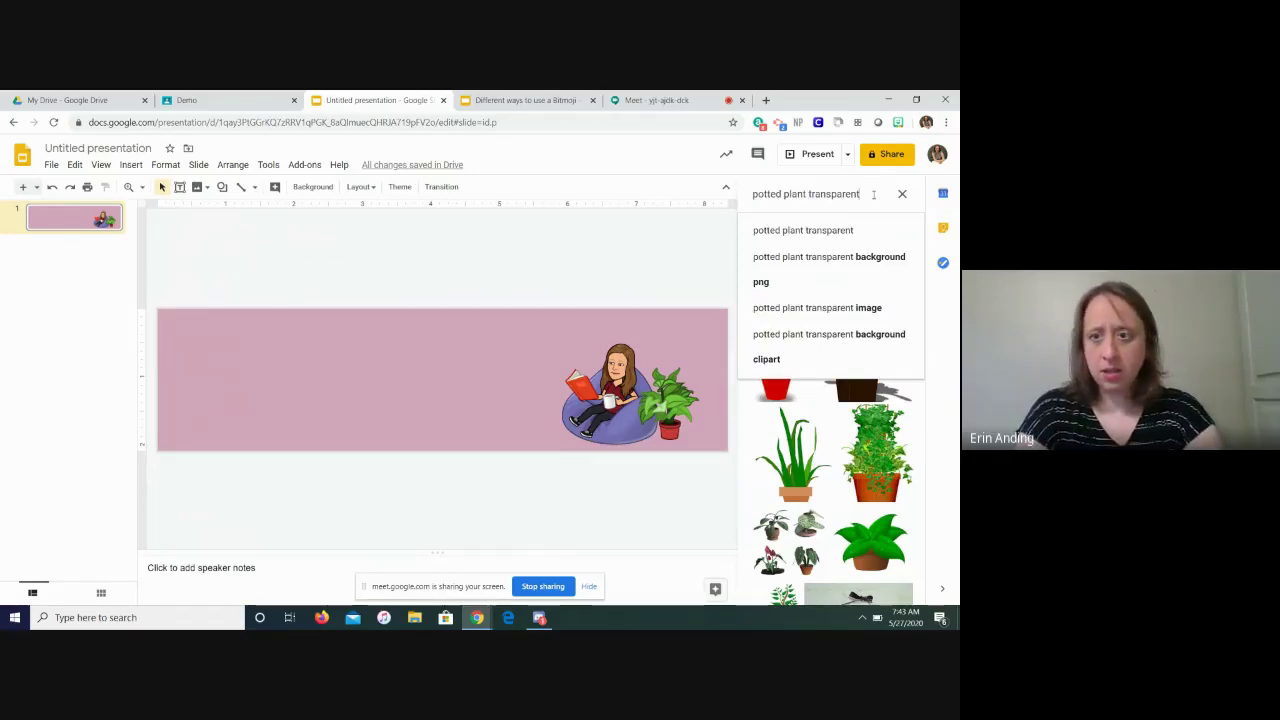
pyautogui.moveTo(873, 194); pyautogui.dragTo(703, 188)
pyautogui.write('lamp')
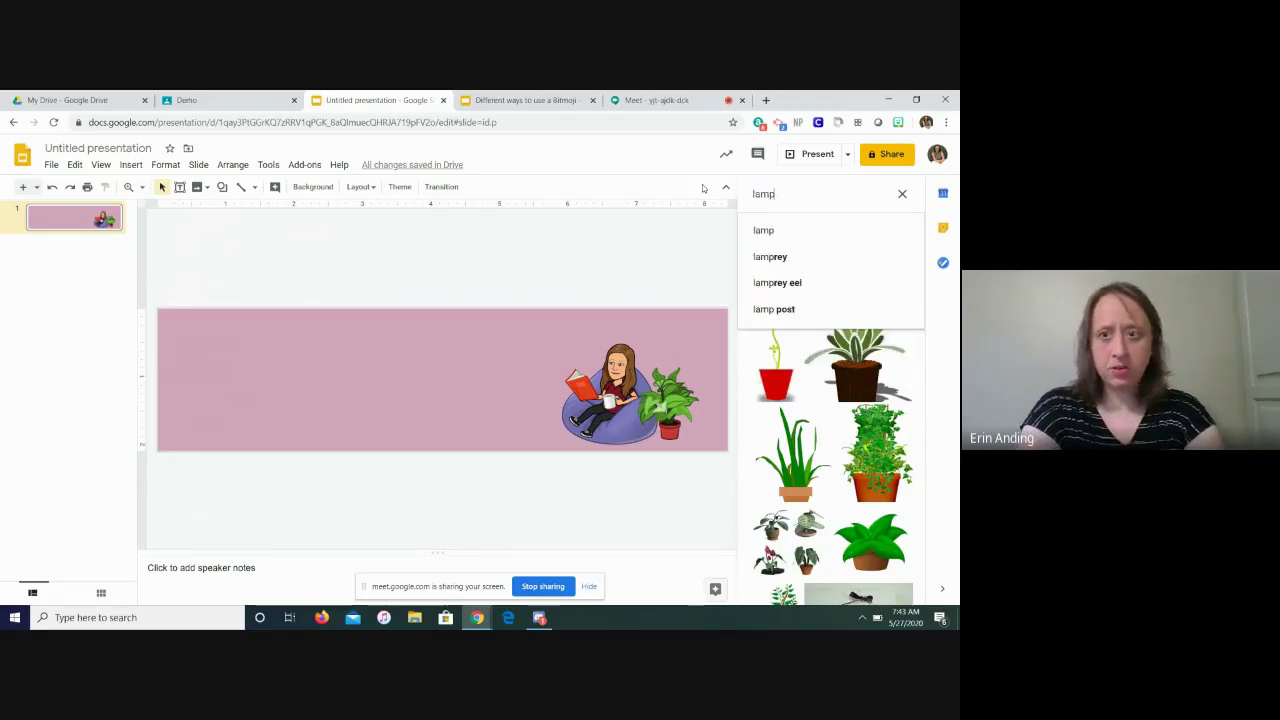
pyautogui.write('stand')
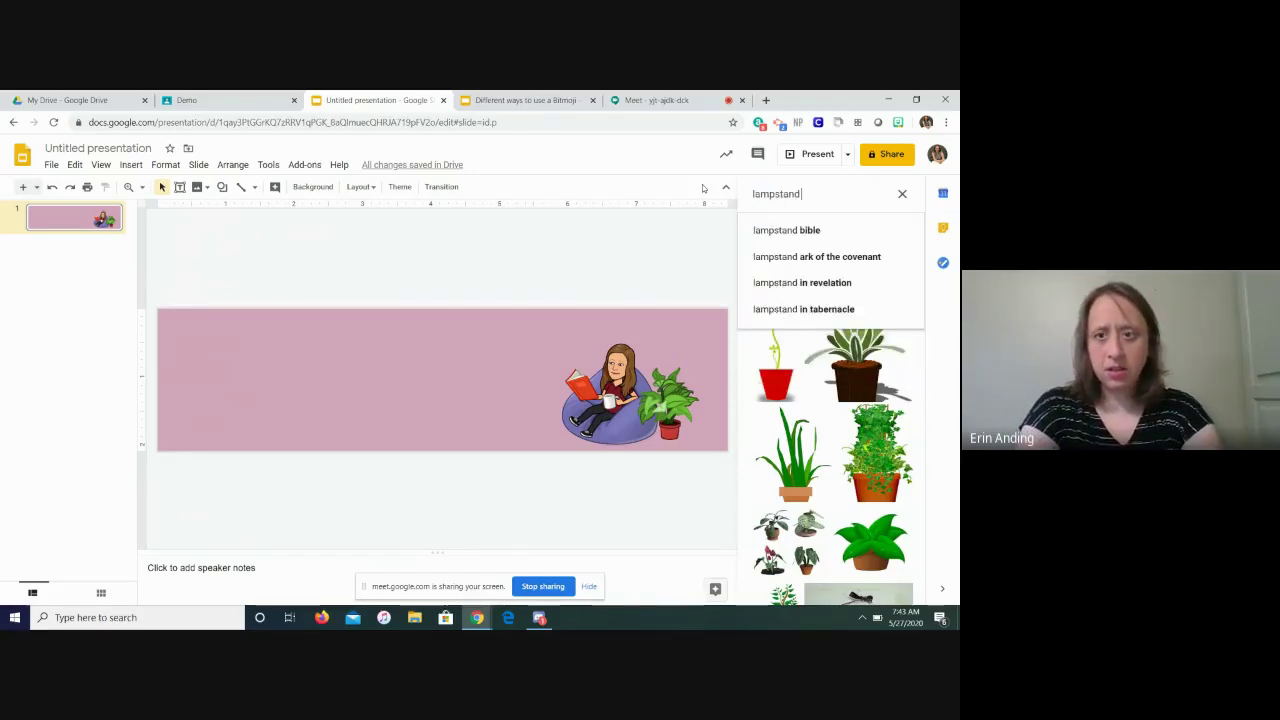
pyautogui.write(' transparent')
pyautogui.press('Return')
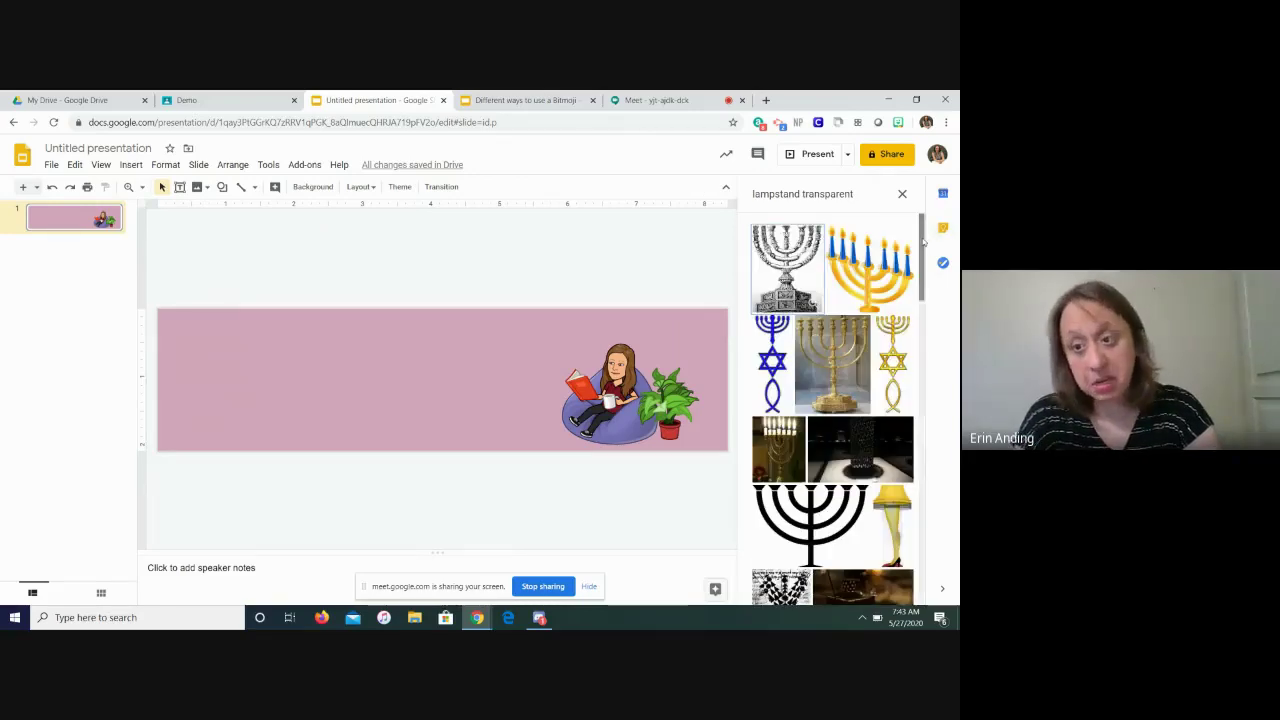
pyautogui.scroll(-2, 916, 294)
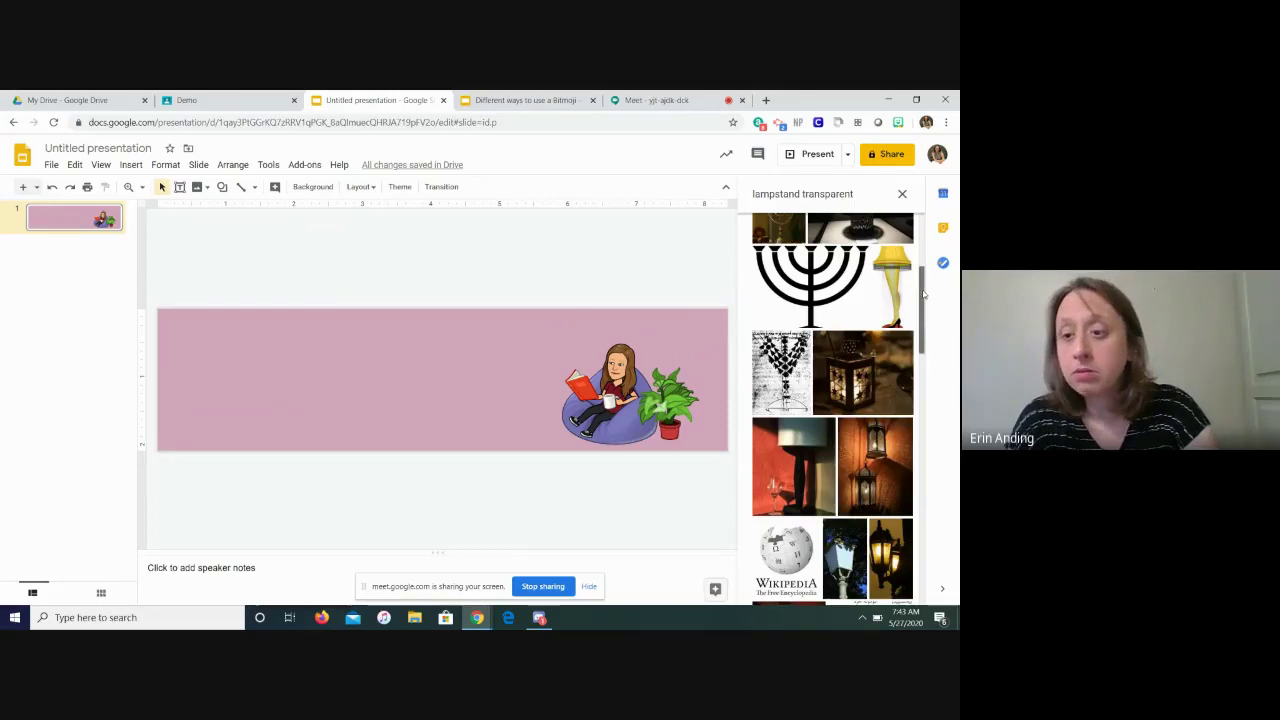
pyautogui.moveTo(924, 291); pyautogui.dragTo(940, 403)
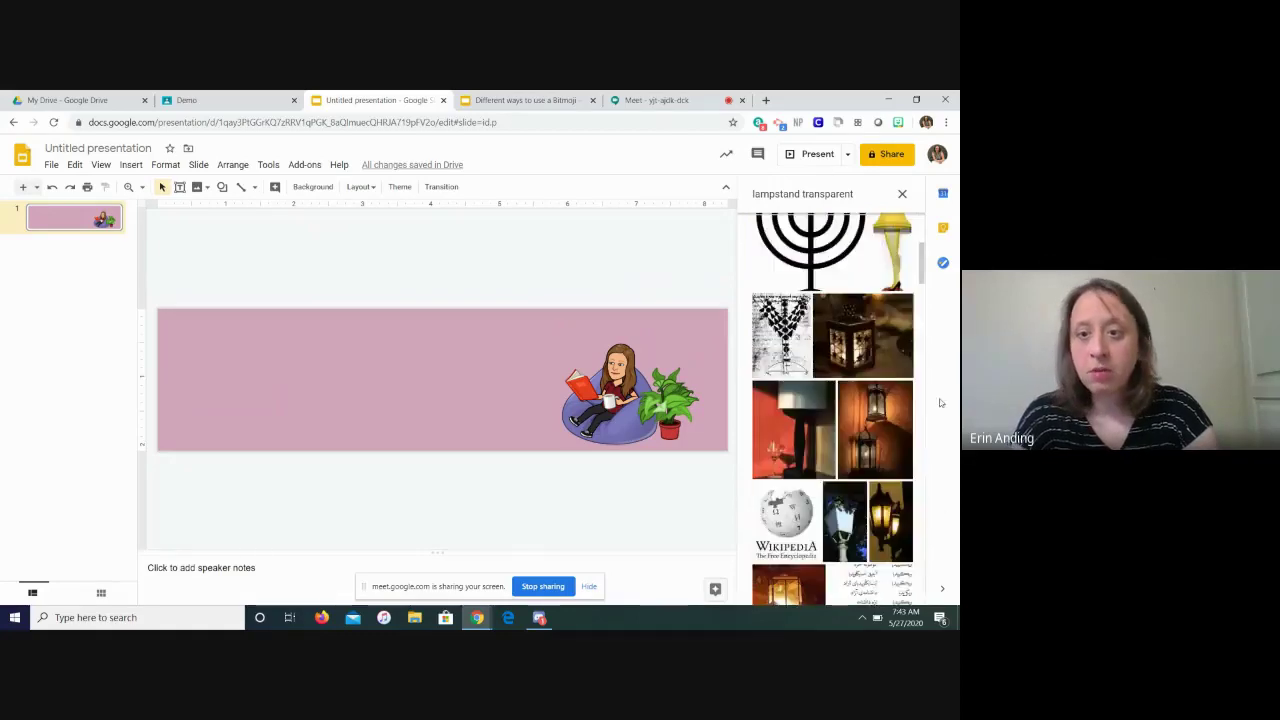
# Change the image search to "lamp transparent" and insert the floor lamp with the cream shade onto the slide.
pyautogui.click(800, 198)
pyautogui.press('BackSpace')
pyautogui.press('BackSpace')
pyautogui.press('BackSpace')
pyautogui.press('BackSpace')
pyautogui.press('BackSpace')
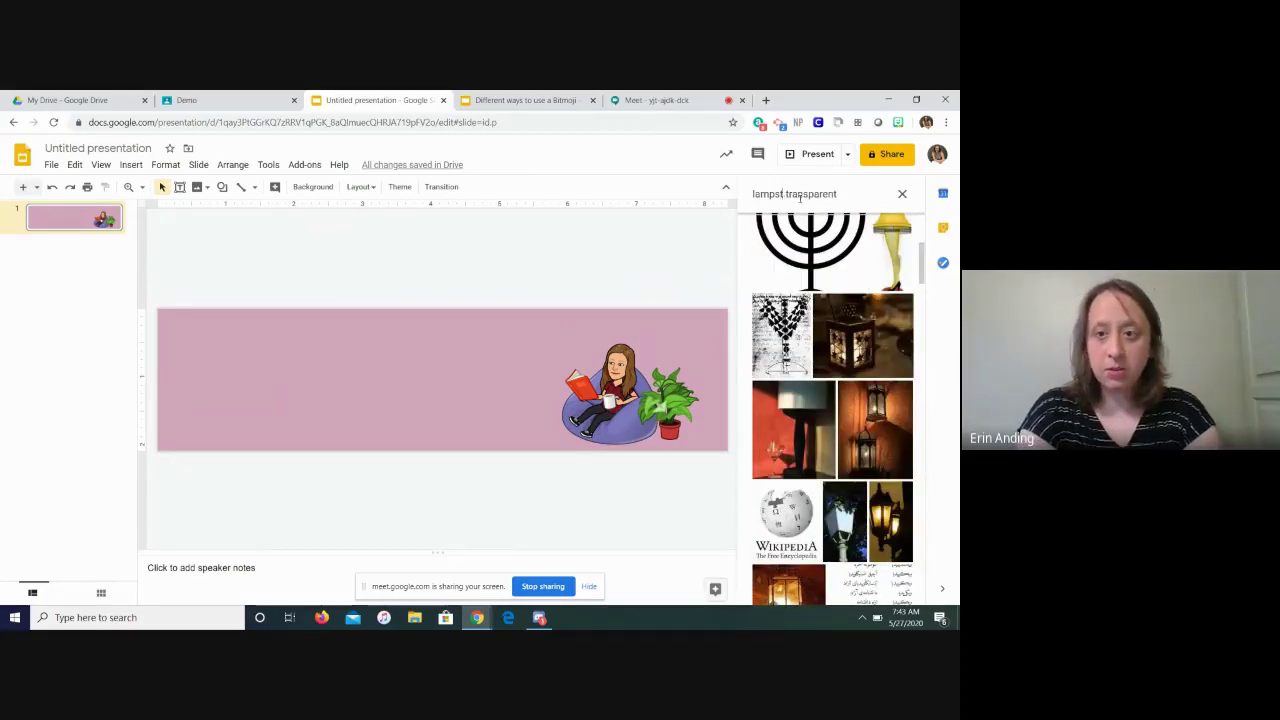
pyautogui.press('Return')
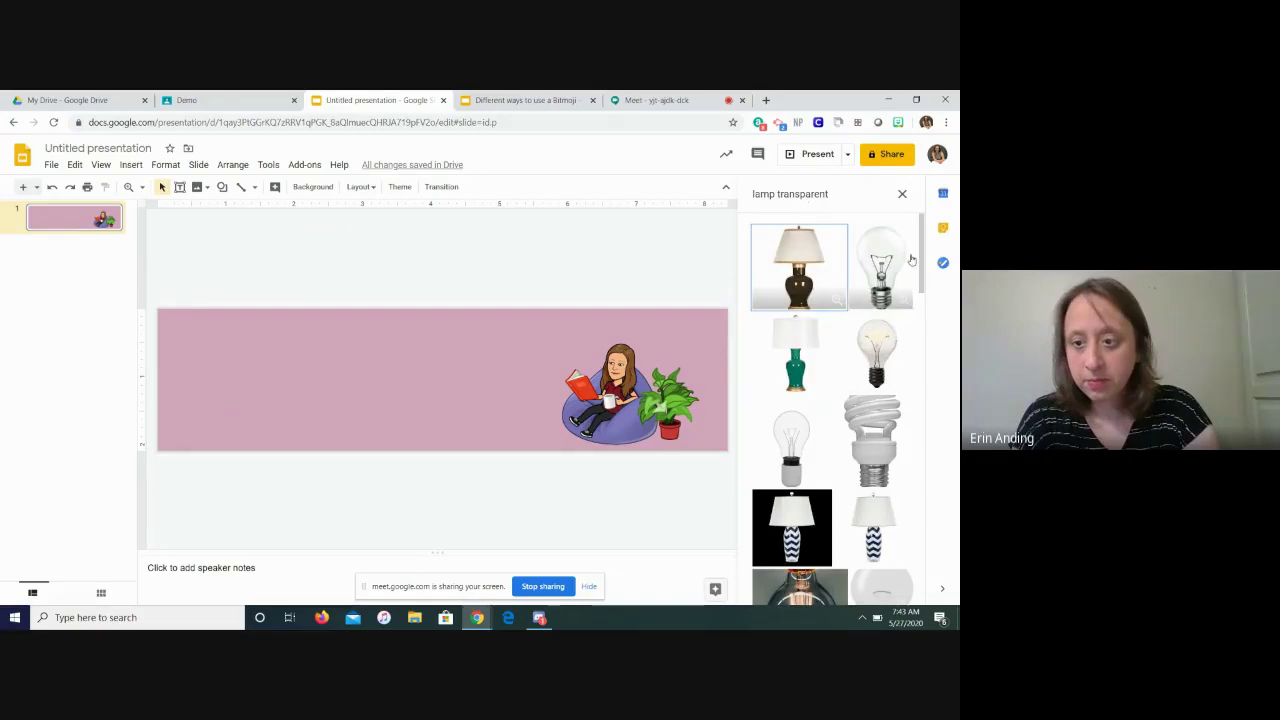
pyautogui.moveTo(925, 249); pyautogui.dragTo(955, 413)
pyautogui.scroll(-3, 877, 372)
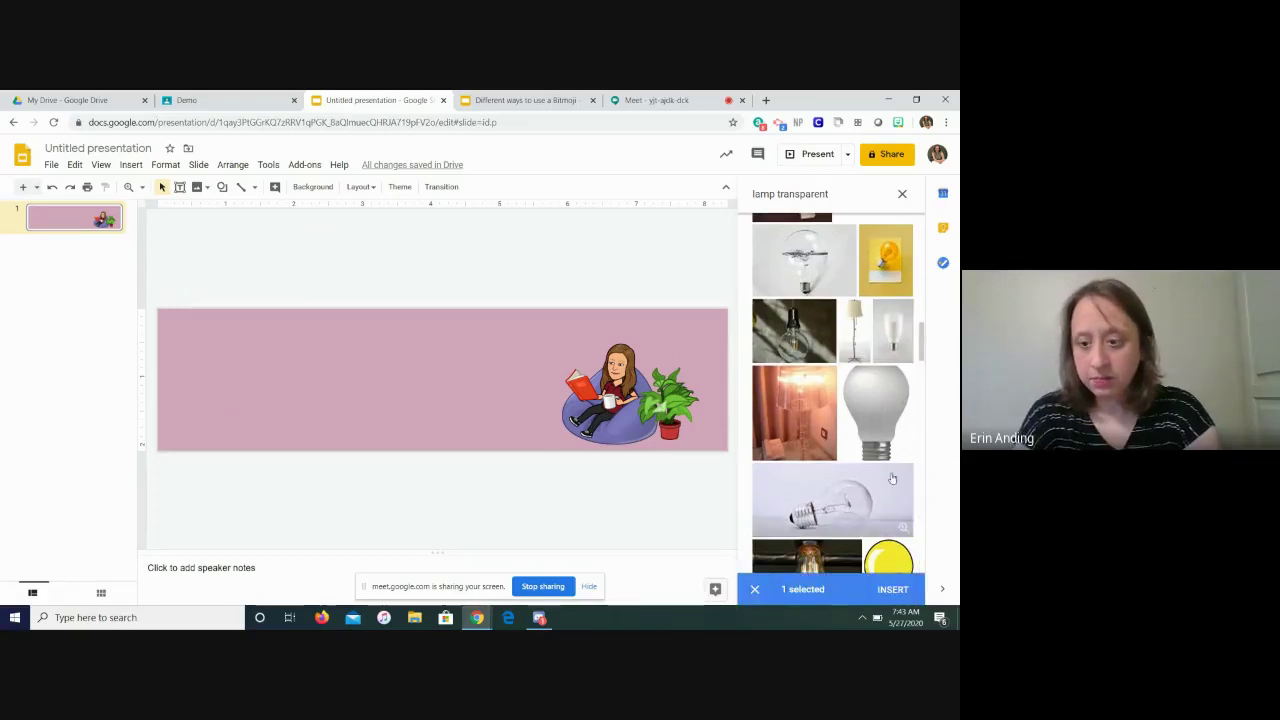
pyautogui.rightClick(888, 590)
pyautogui.click(888, 590)
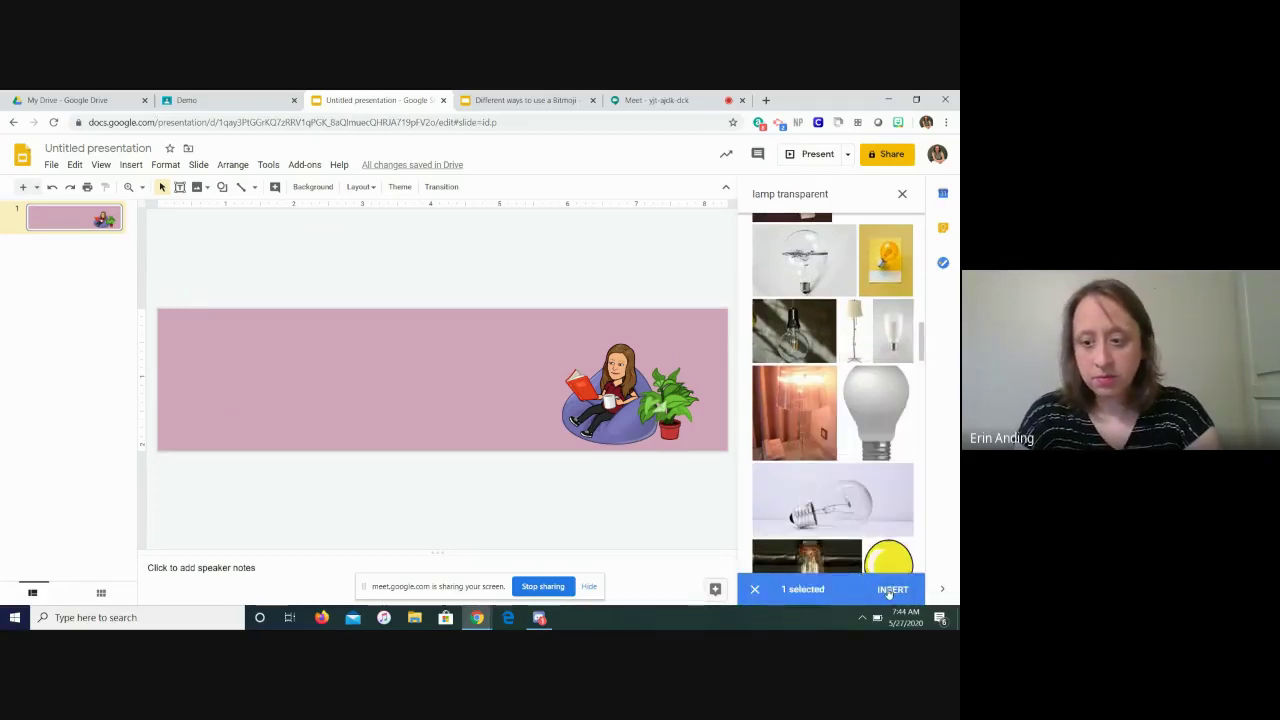
pyautogui.click(888, 590)
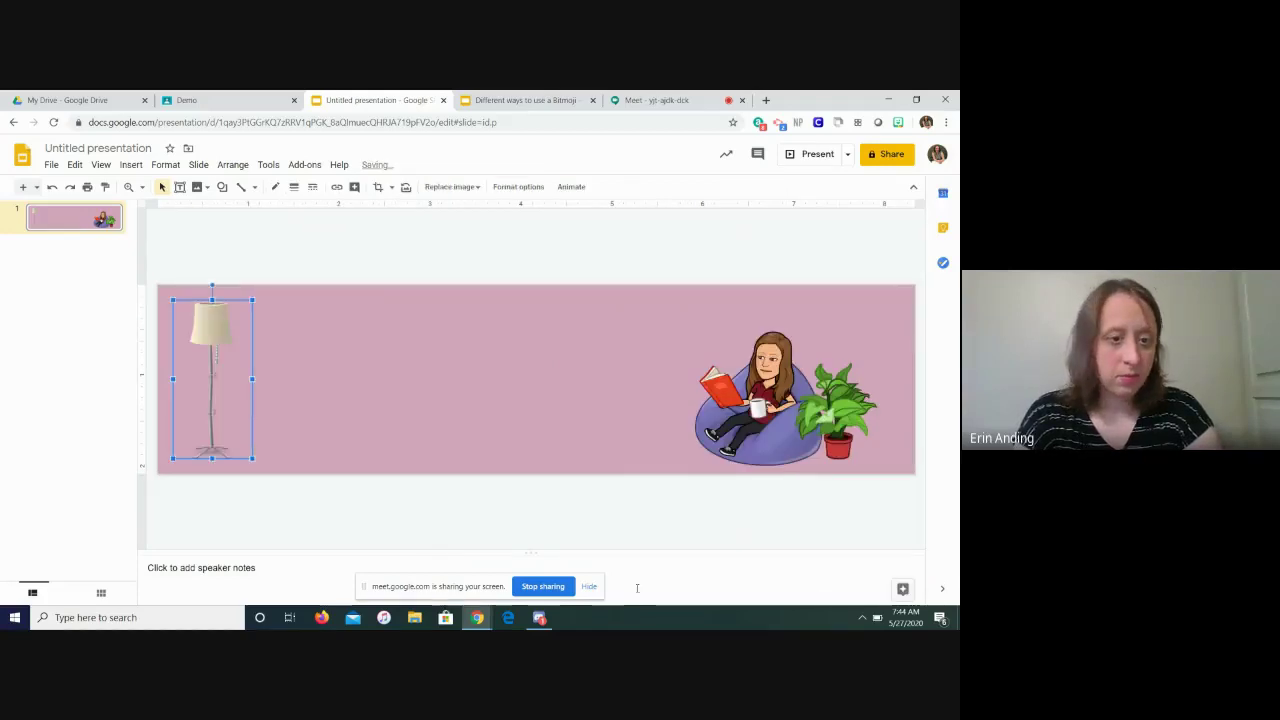
# Move the floor lamp onto the reading Bitmoji's beanbag and send it to the back, behind the Bitmoji and the plant.
pyautogui.moveTo(184, 440); pyautogui.dragTo(755, 443)
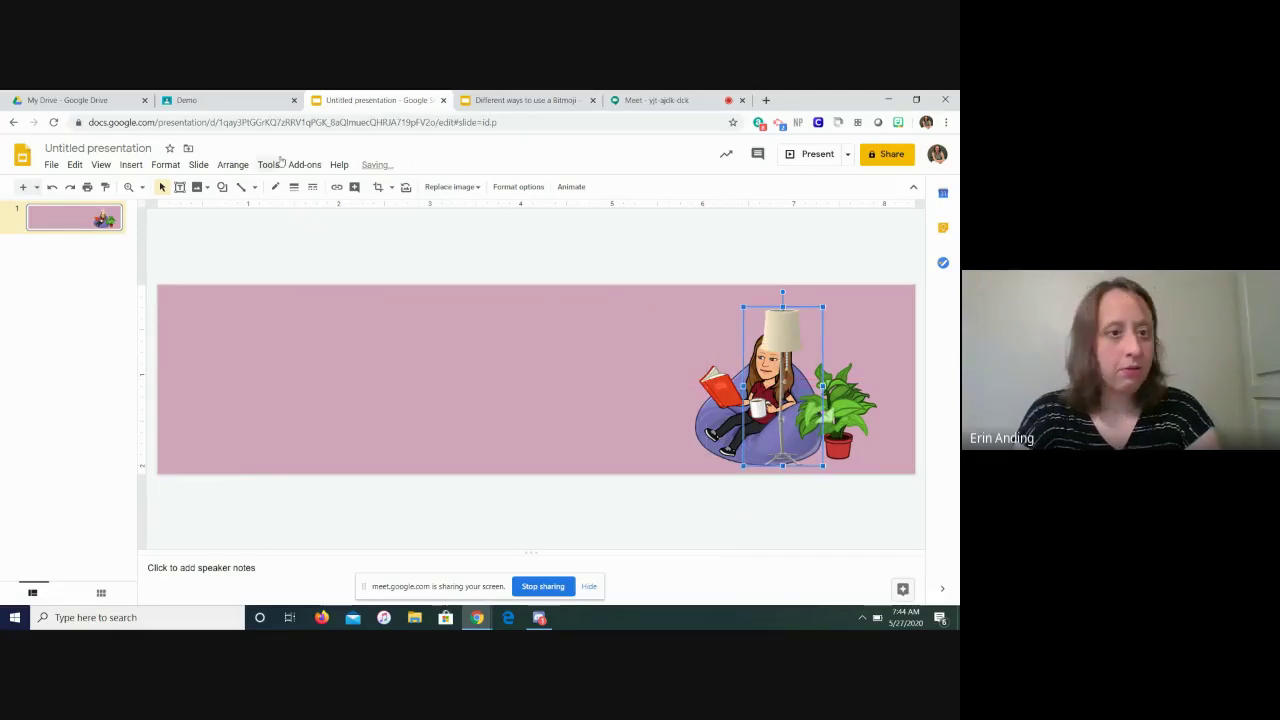
pyautogui.click(222, 168)
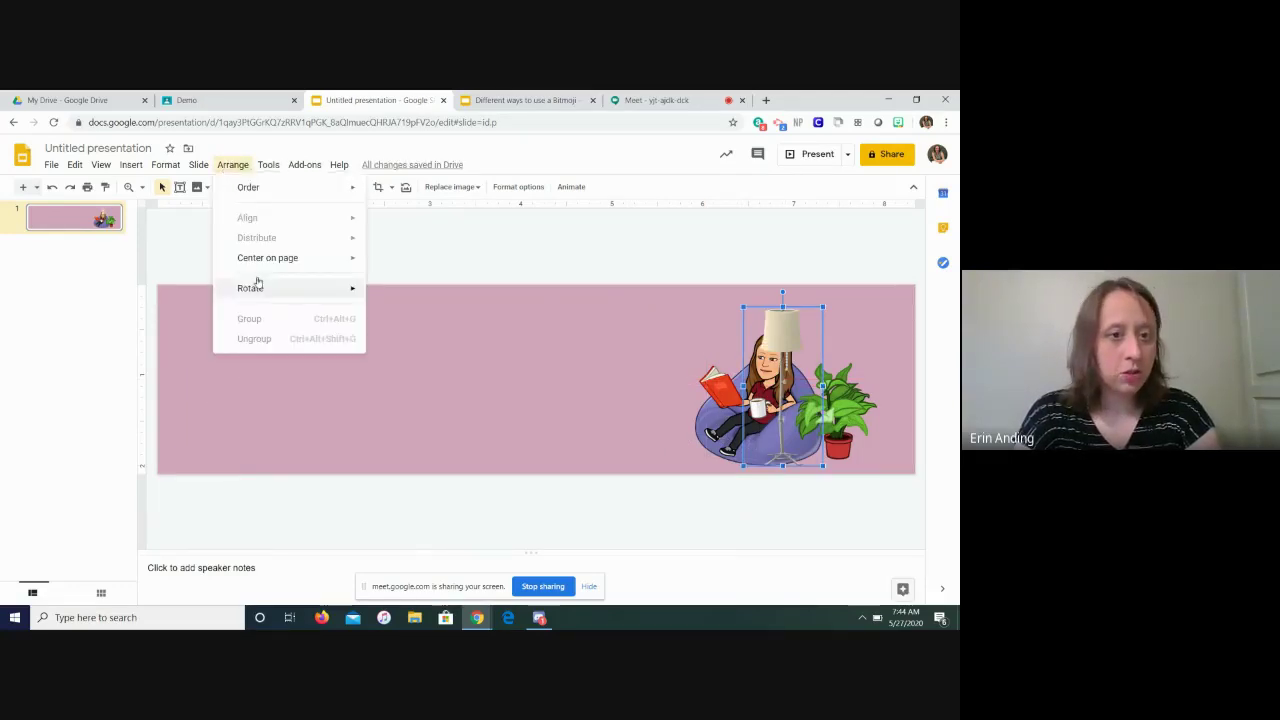
pyautogui.moveTo(251, 190)
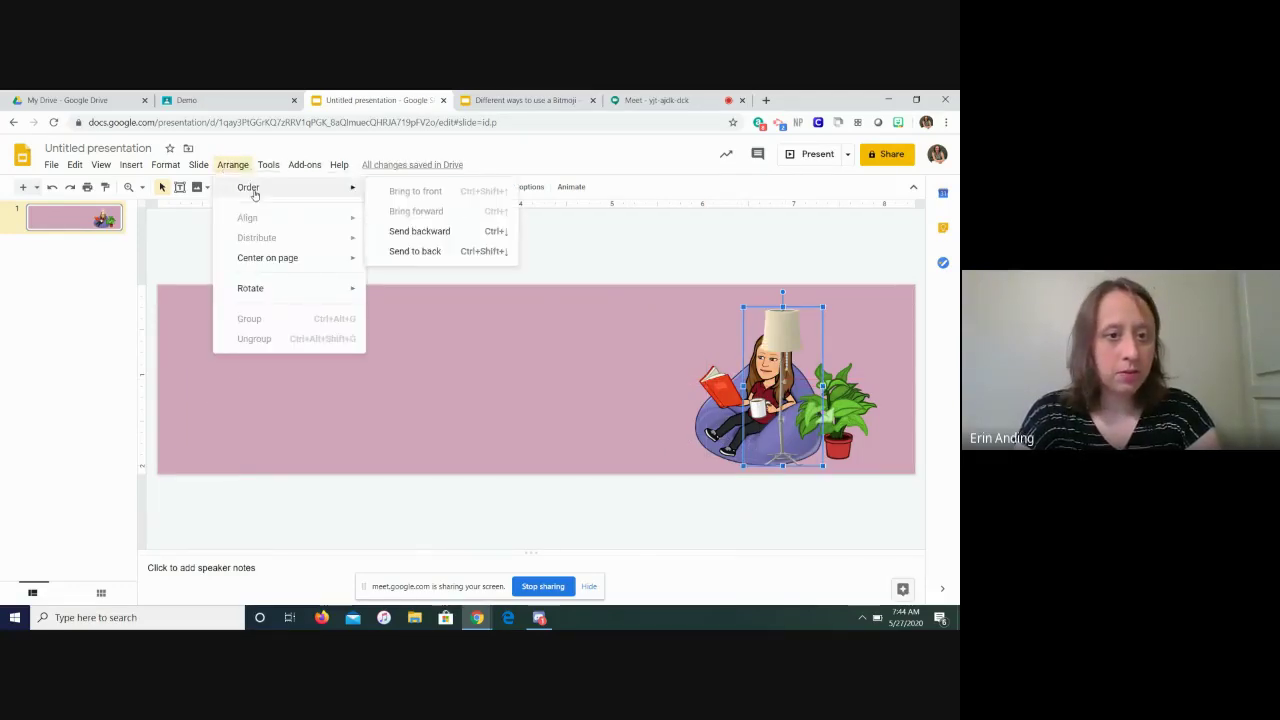
pyautogui.click(402, 238)
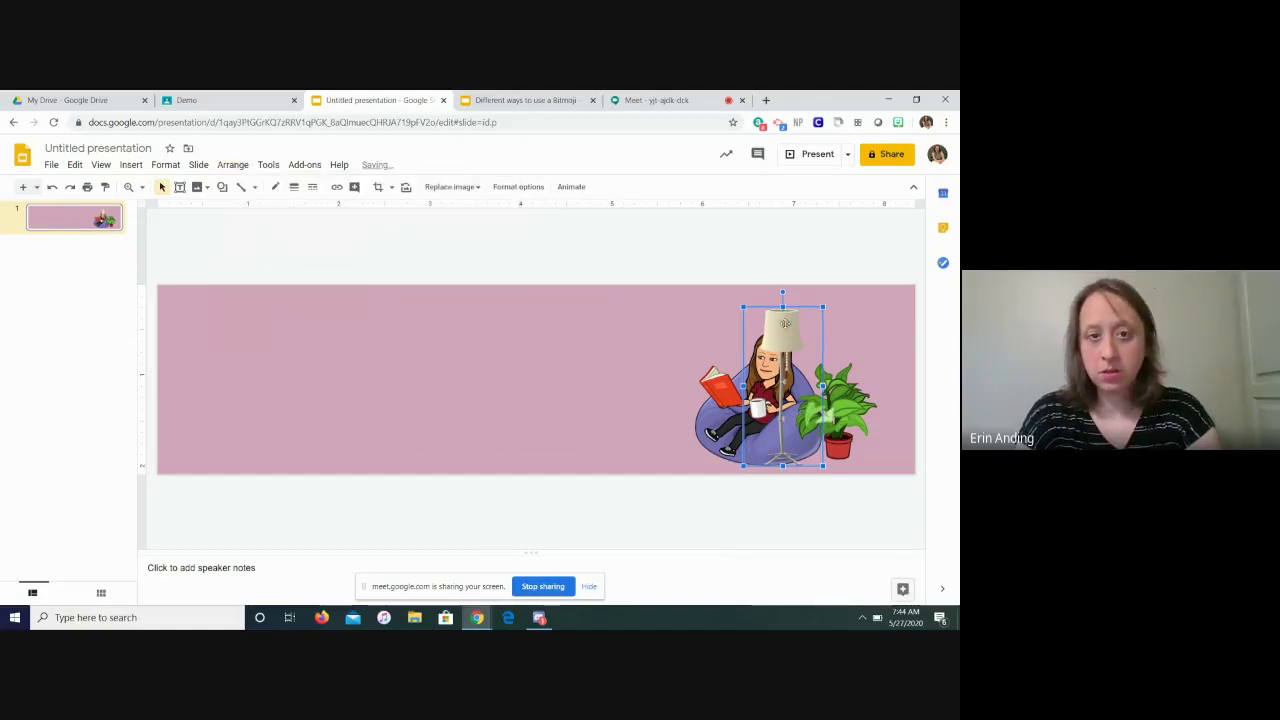
pyautogui.click(232, 164)
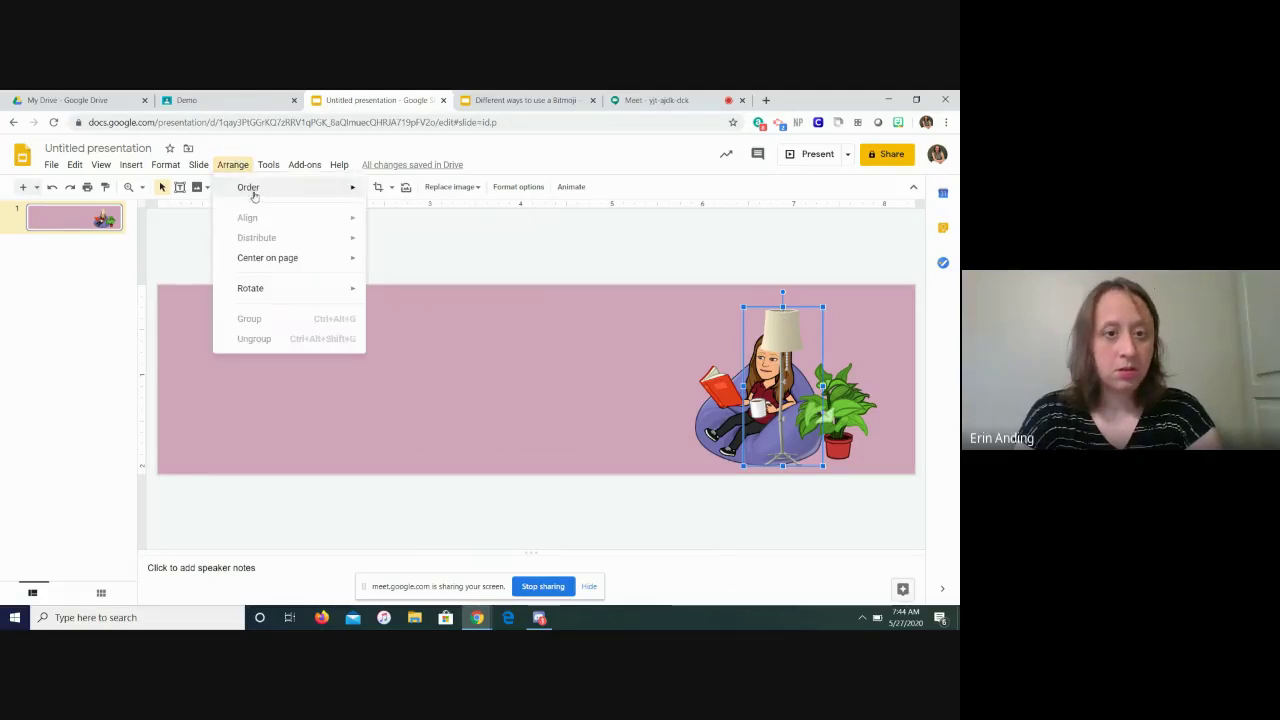
pyautogui.moveTo(250, 190)
pyautogui.click(420, 251)
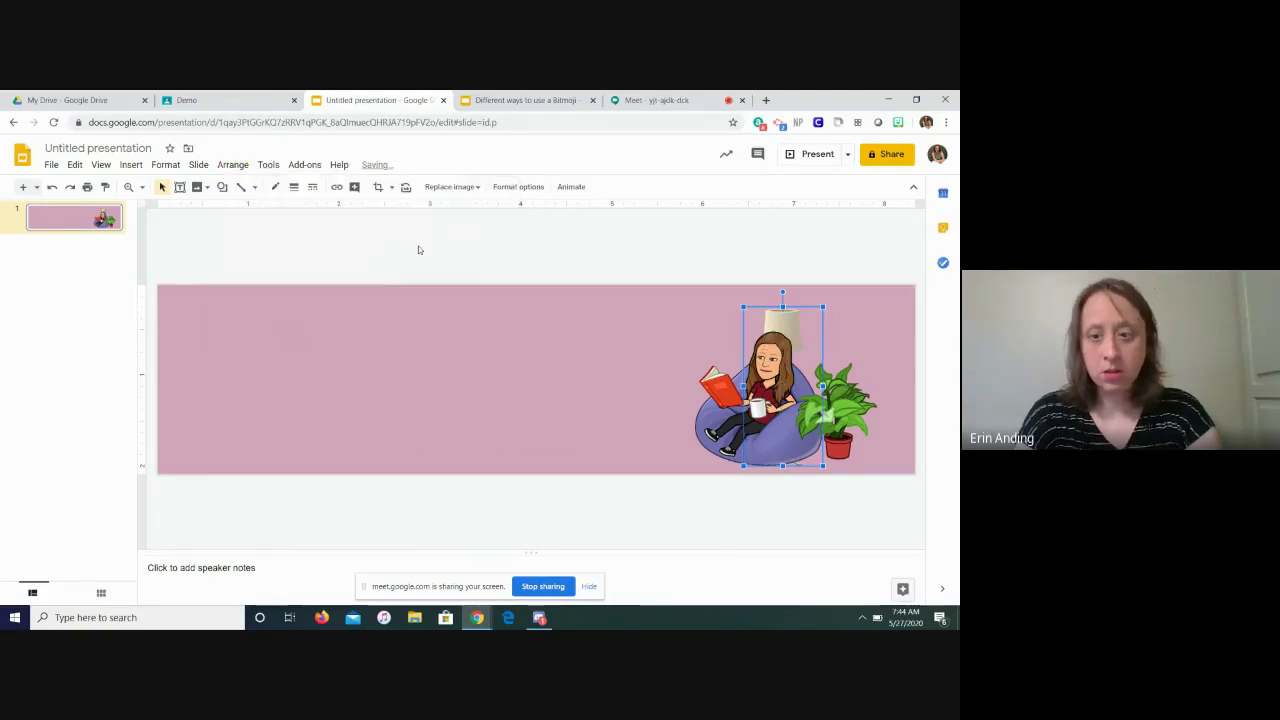
# Nudge the floor lamp right and up so its shade rises above the gap between the Bitmoji and the potted plant.
pyautogui.press('Right')
pyautogui.press('Right')
pyautogui.press('Right')
pyautogui.press('Right')
pyautogui.press('Right')
pyautogui.press('Right')
pyautogui.press('Right')
pyautogui.press('Right')
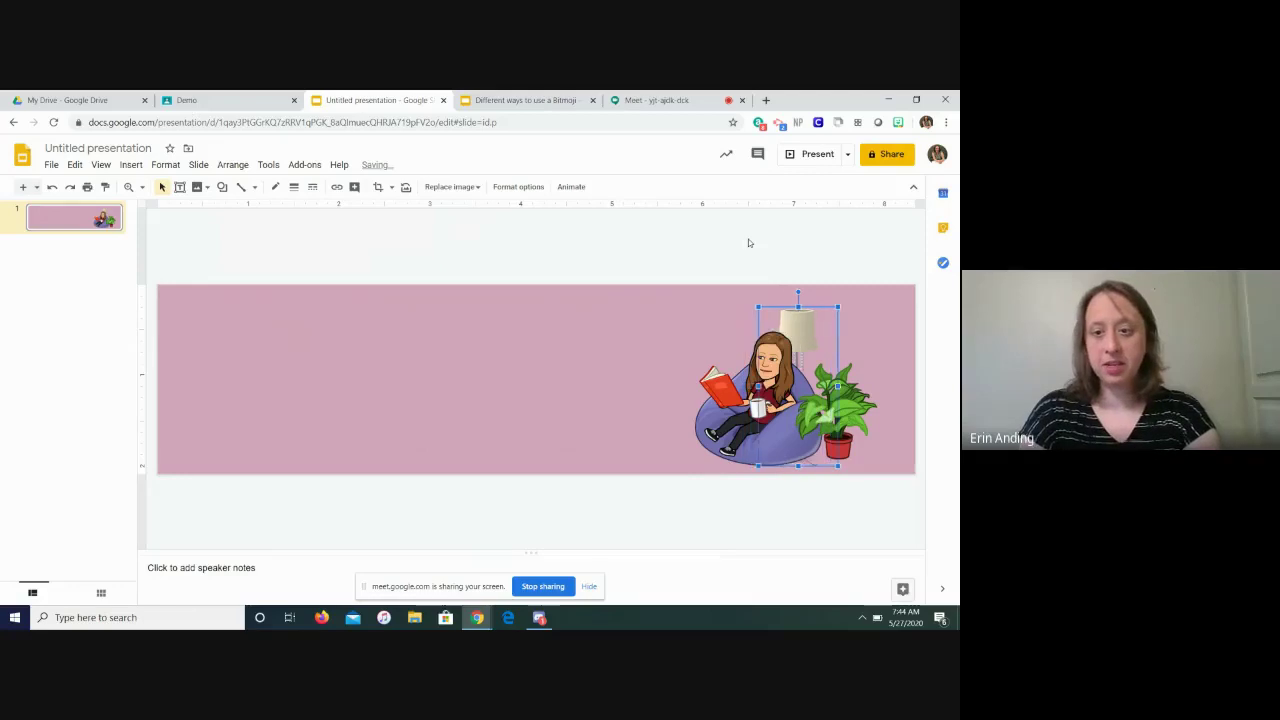
pyautogui.press('Up')
pyautogui.press('Up')
pyautogui.press('Up')
pyautogui.press('Up')
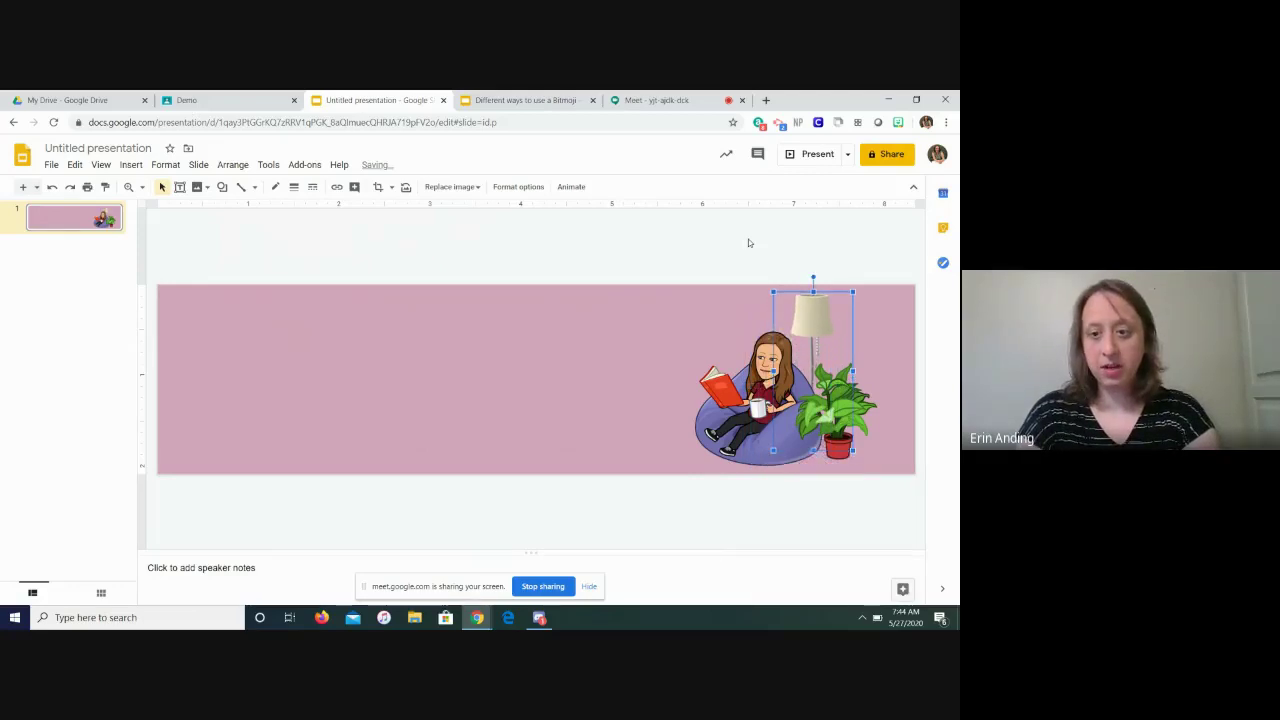
pyautogui.click(617, 321)
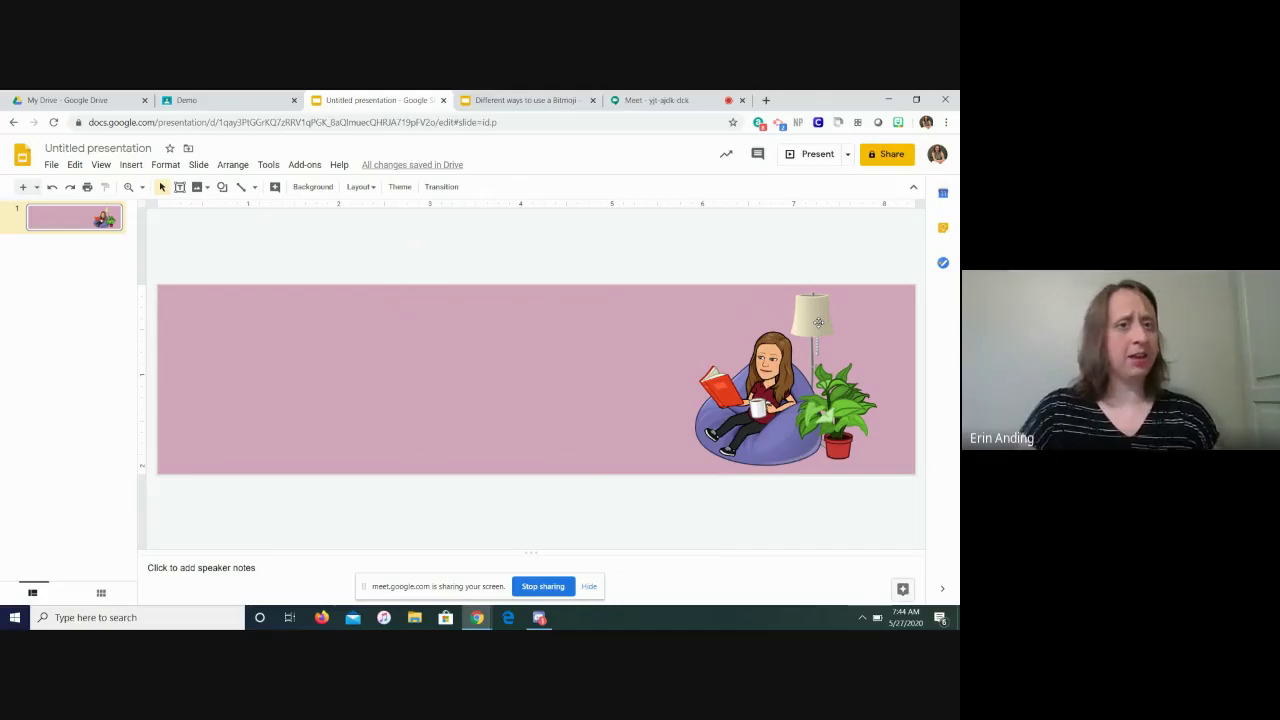
pyautogui.click(270, 104)
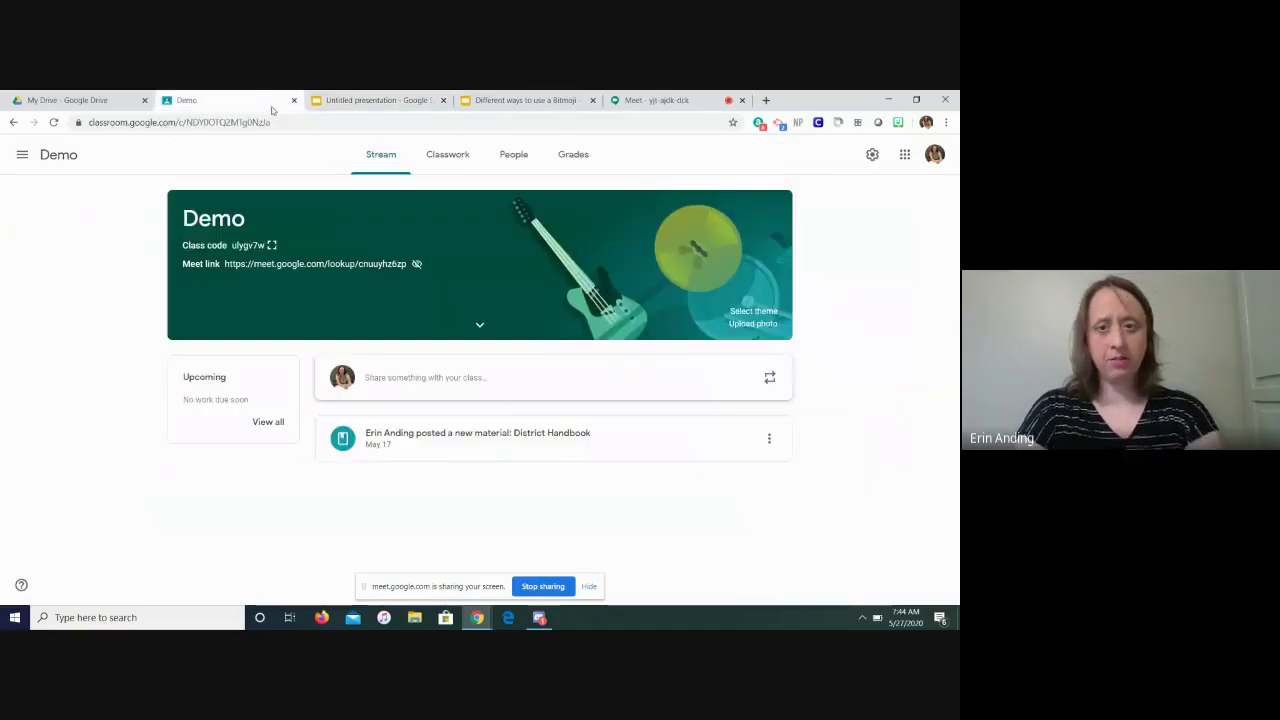
pyautogui.click(352, 104)
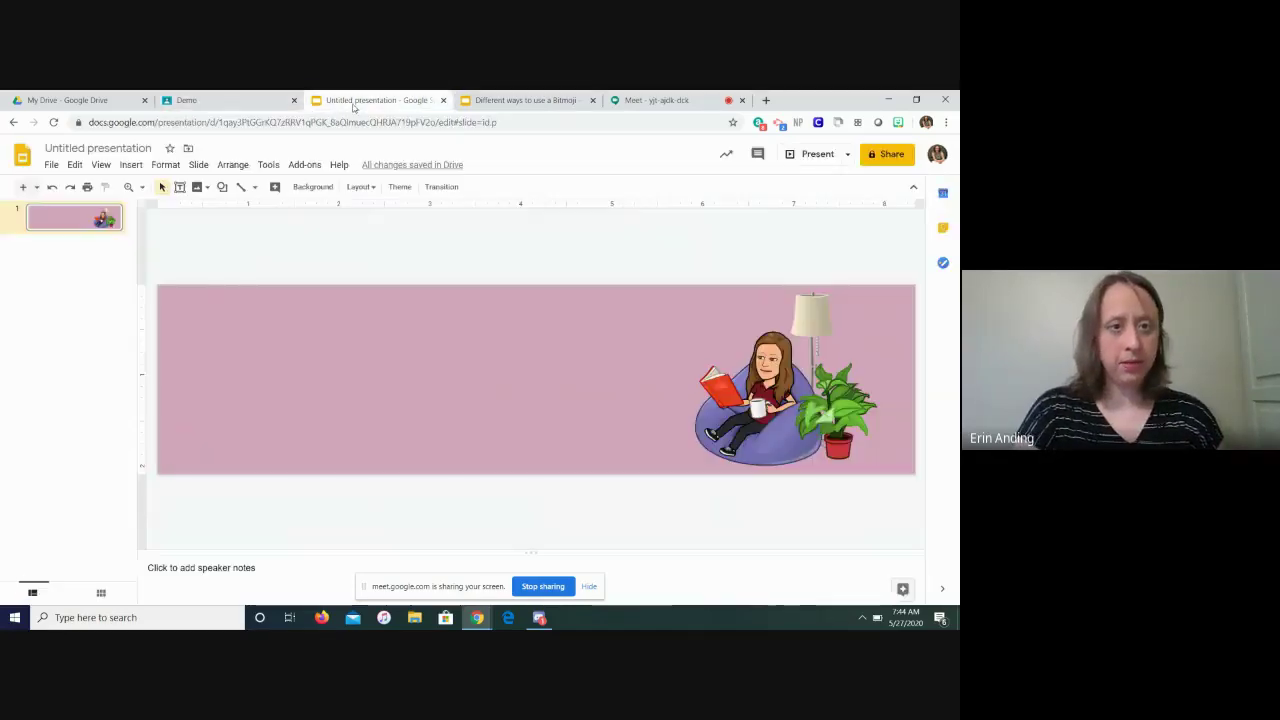
# Rename the presentation "classroom banner sample".
pyautogui.click(119, 147)
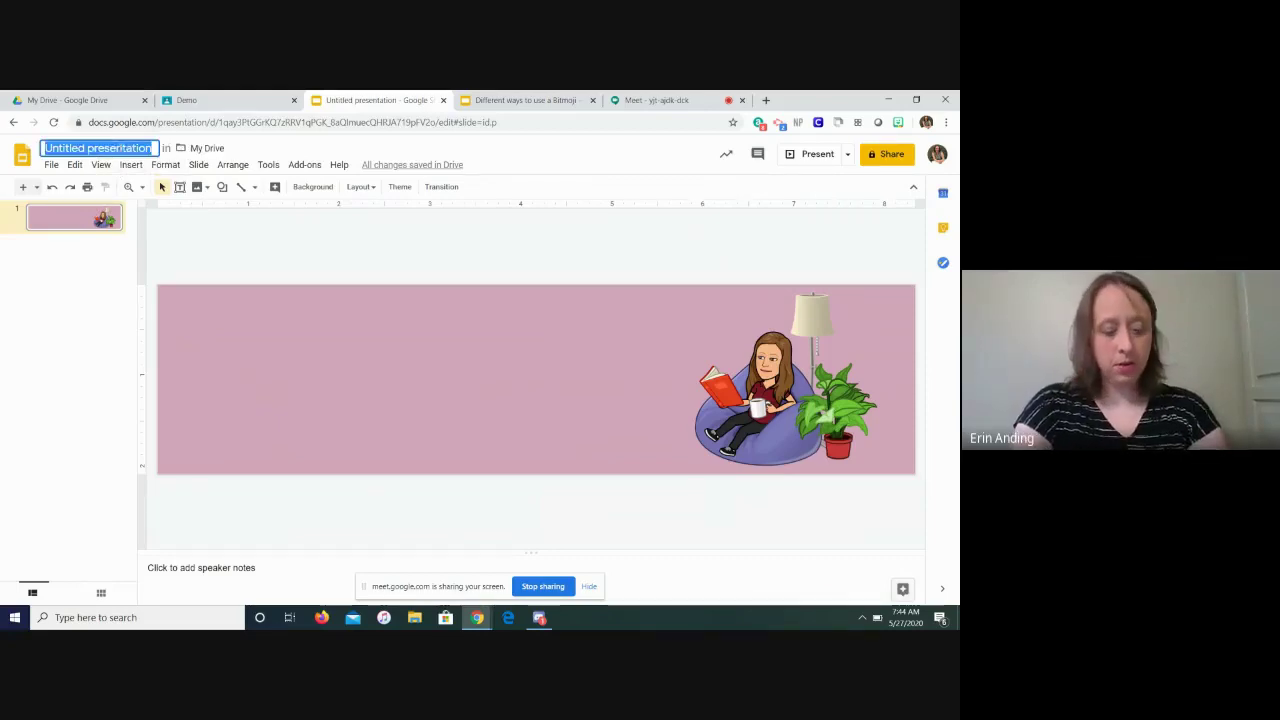
pyautogui.click(122, 148)
pyautogui.write('goo')
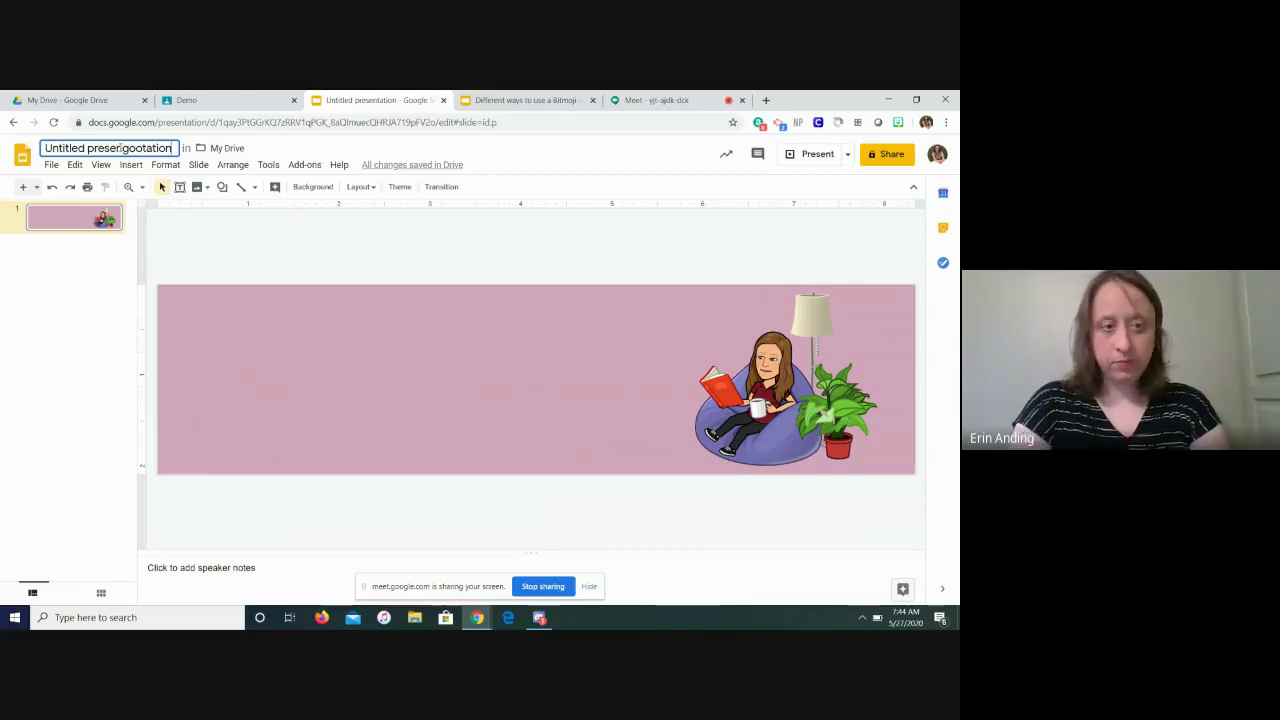
pyautogui.press('BackSpace')
pyautogui.press('BackSpace')
pyautogui.press('BackSpace')
pyautogui.press('BackSpace')
pyautogui.press('BackSpace')
pyautogui.press('BackSpace')
pyautogui.press('BackSpace')
pyautogui.press('BackSpace')
pyautogui.press('BackSpace')
pyautogui.press('BackSpace')
pyautogui.press('BackSpace')
pyautogui.press('BackSpace')
pyautogui.press('BackSpace')
pyautogui.press('BackSpace')
pyautogui.press('BackSpace')
pyautogui.press('BackSpace')
pyautogui.press('BackSpace')
pyautogui.press('BackSpace')
pyautogui.press('BackSpace')
pyautogui.press('BackSpace')
pyautogui.write('class')
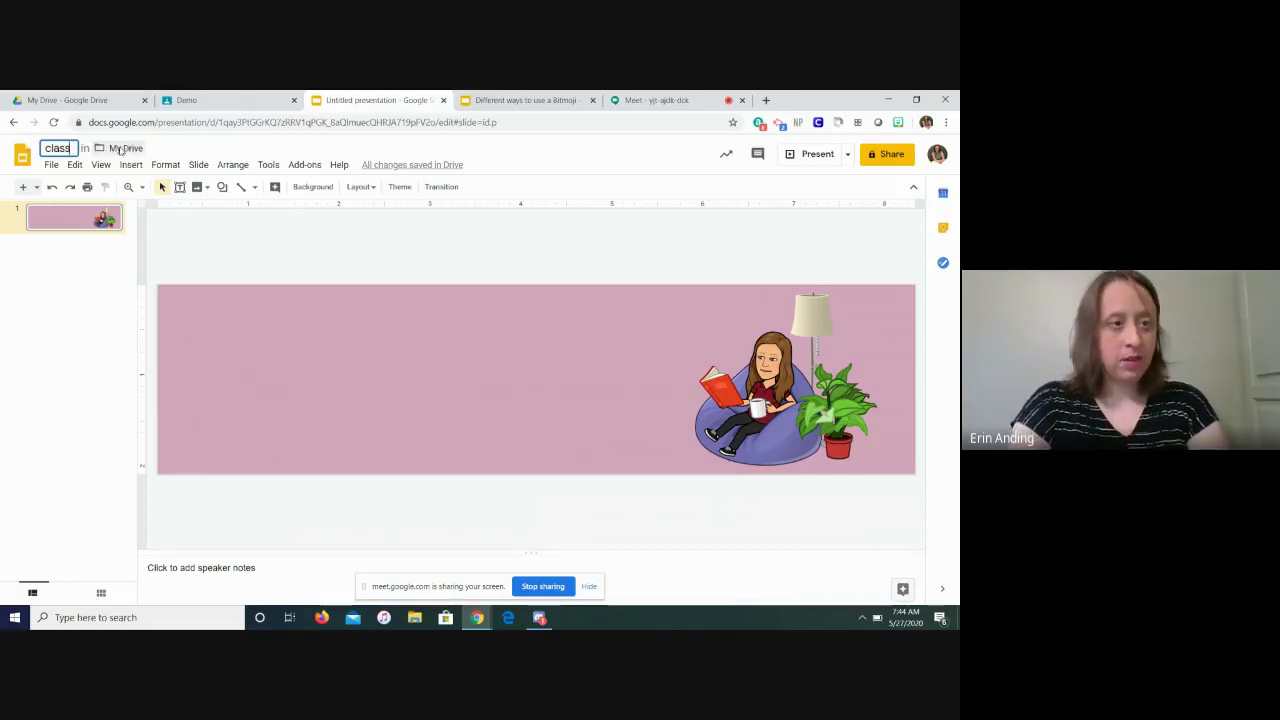
pyautogui.write('room banner sample')
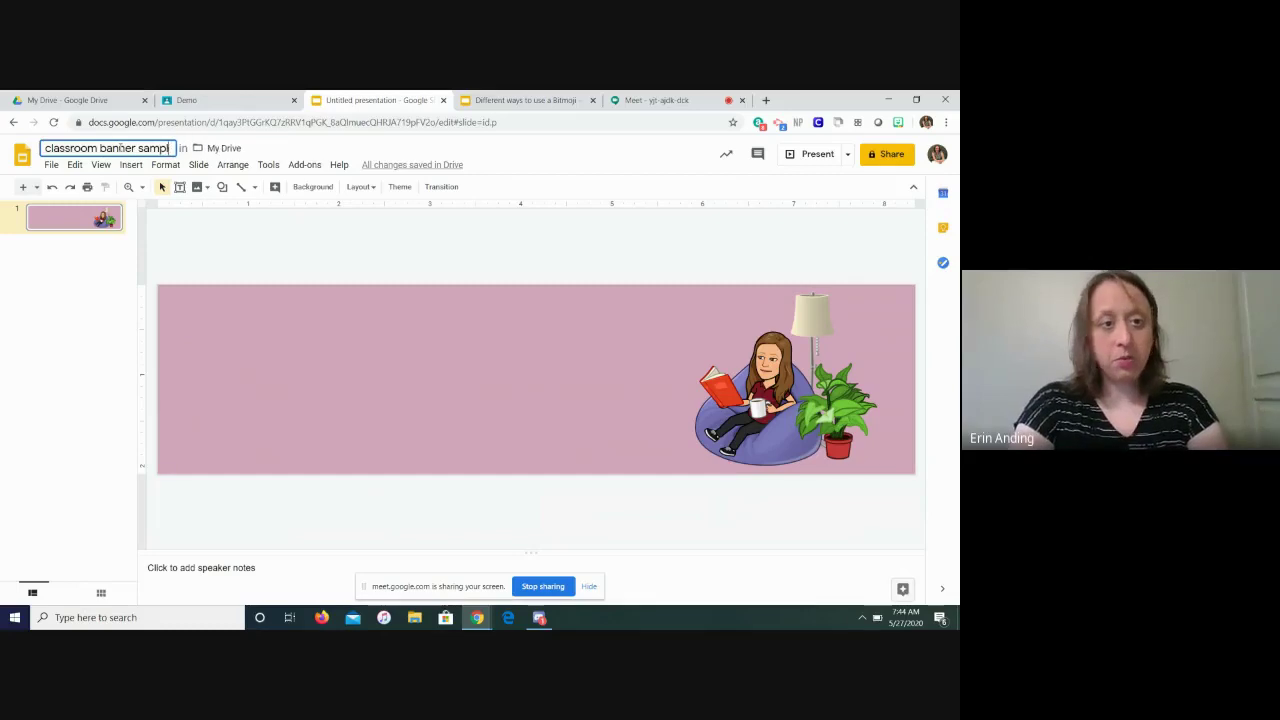
pyautogui.click(168, 250)
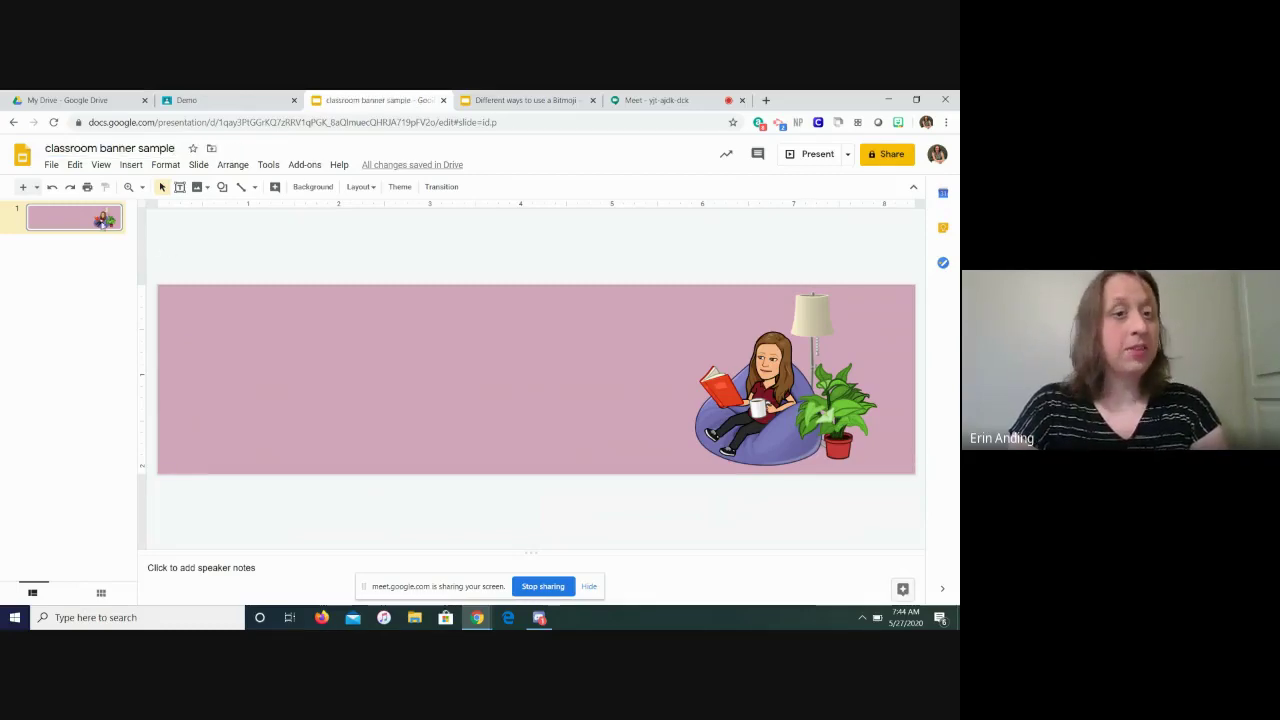
# Download the current banner slide as a JPEG image.
pyautogui.click(51, 165)
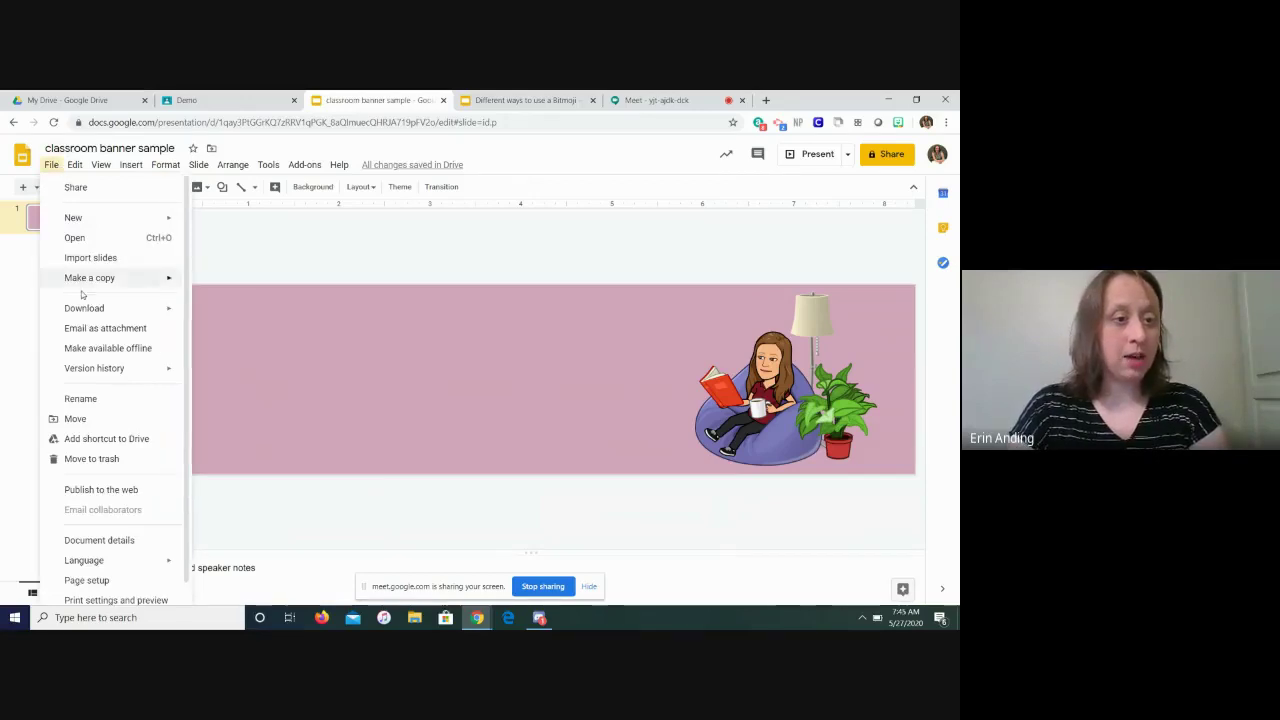
pyautogui.moveTo(85, 312)
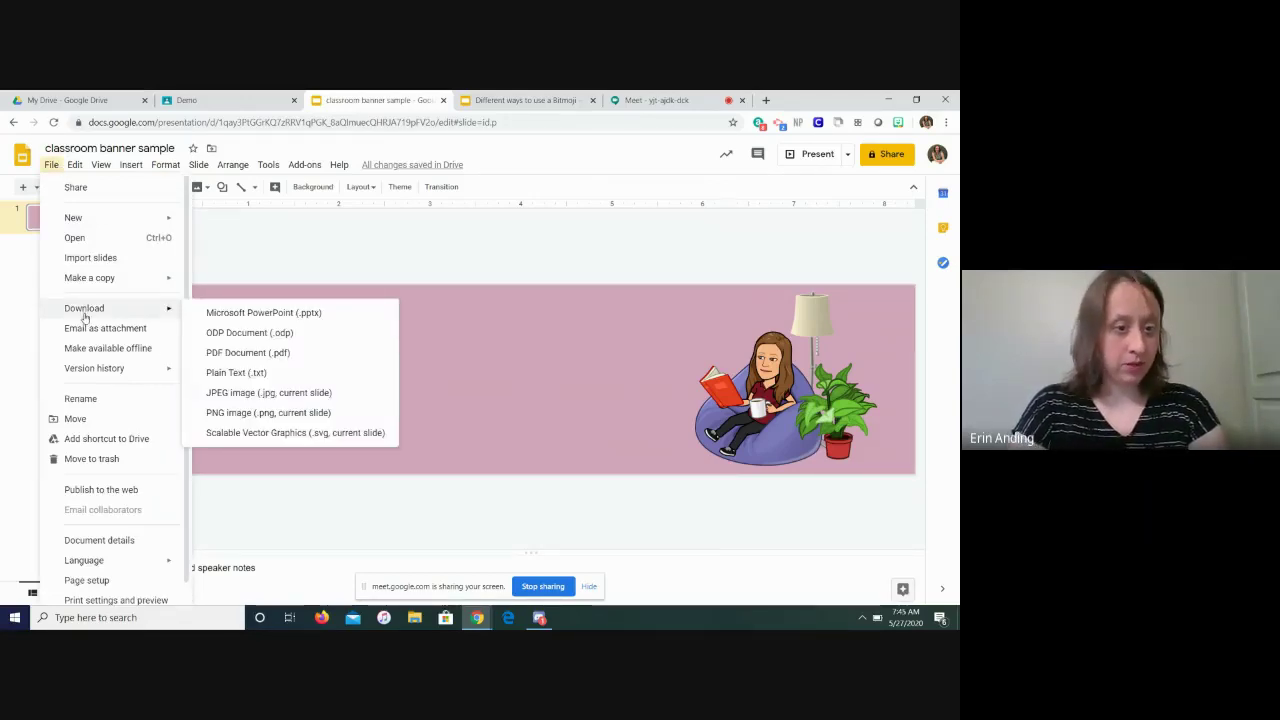
pyautogui.click(251, 394)
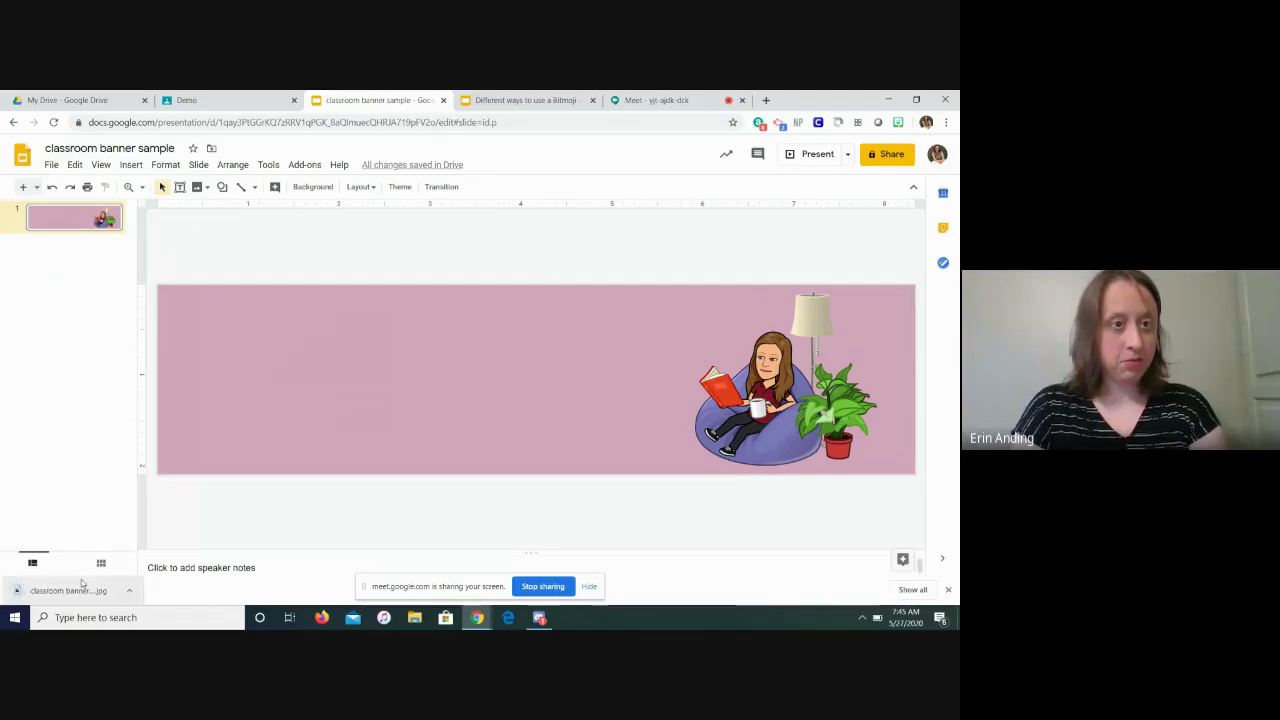
# Switch to the Demo class in Google Classroom and upload "classroom banner sample" from Downloads as its header theme photo.
pyautogui.click(240, 100)
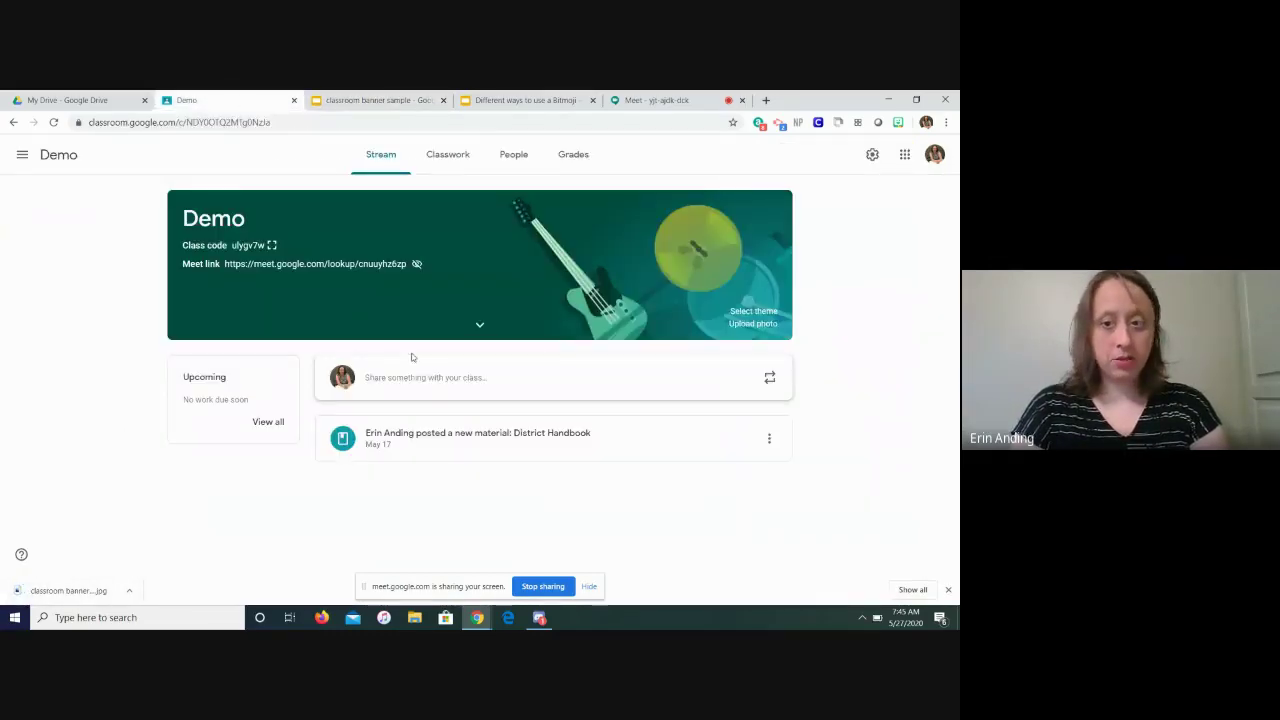
pyautogui.click(744, 324)
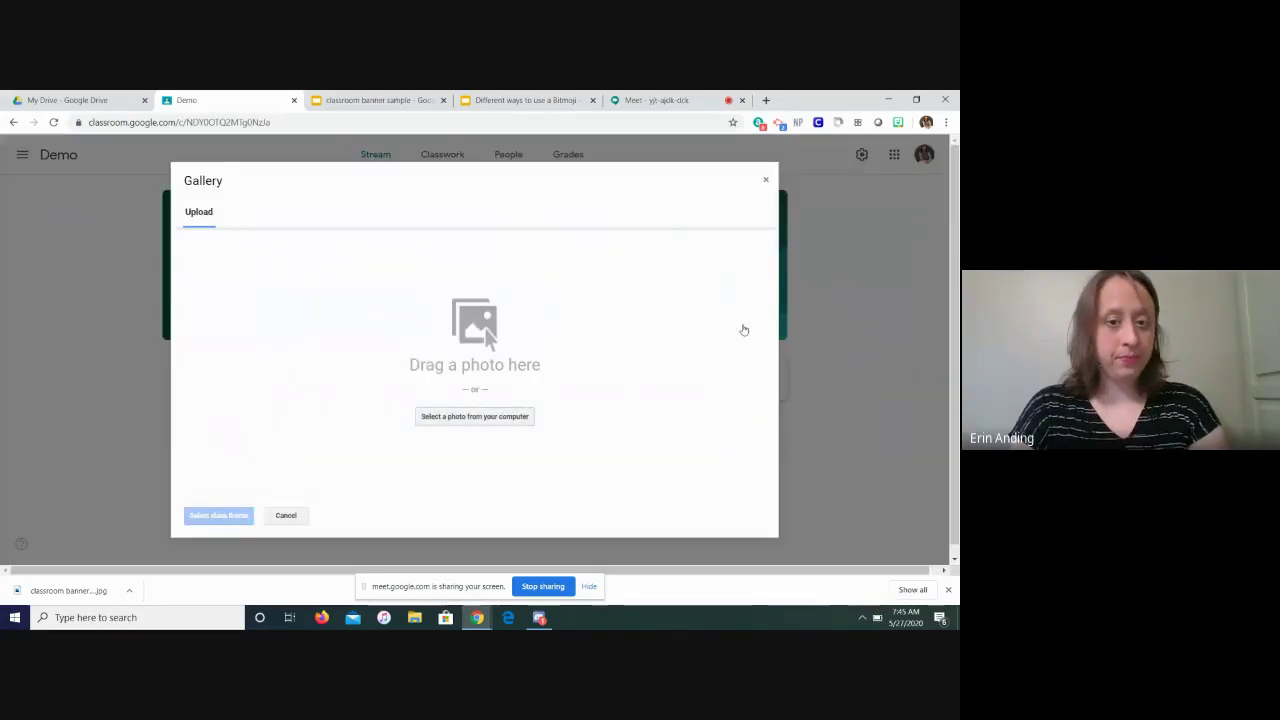
pyautogui.click(483, 415)
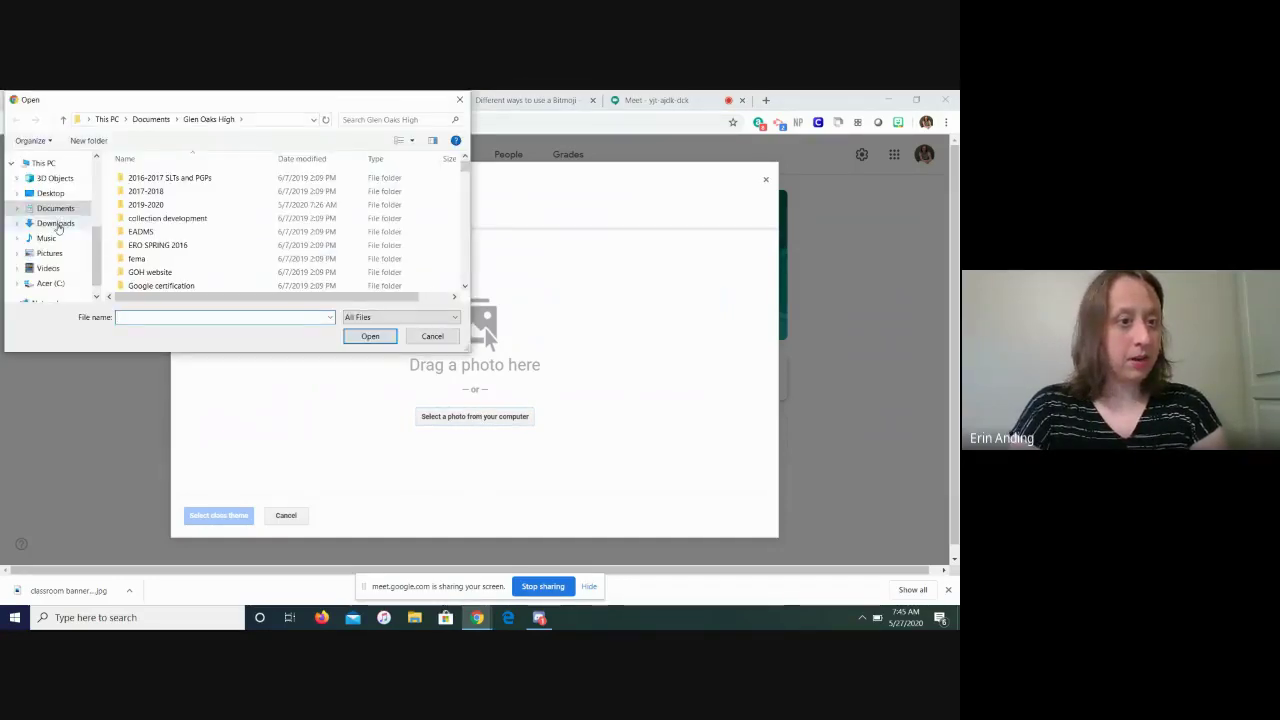
pyautogui.click(57, 224)
pyautogui.click(155, 194)
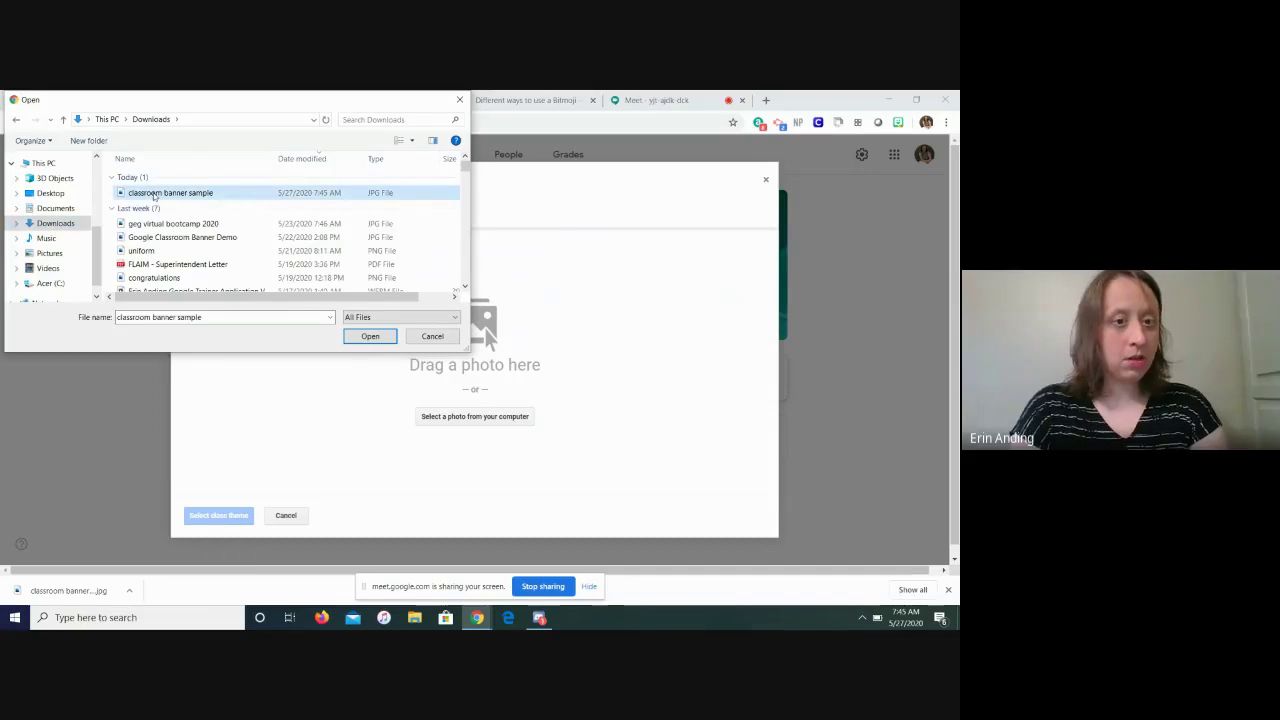
pyautogui.click(370, 336)
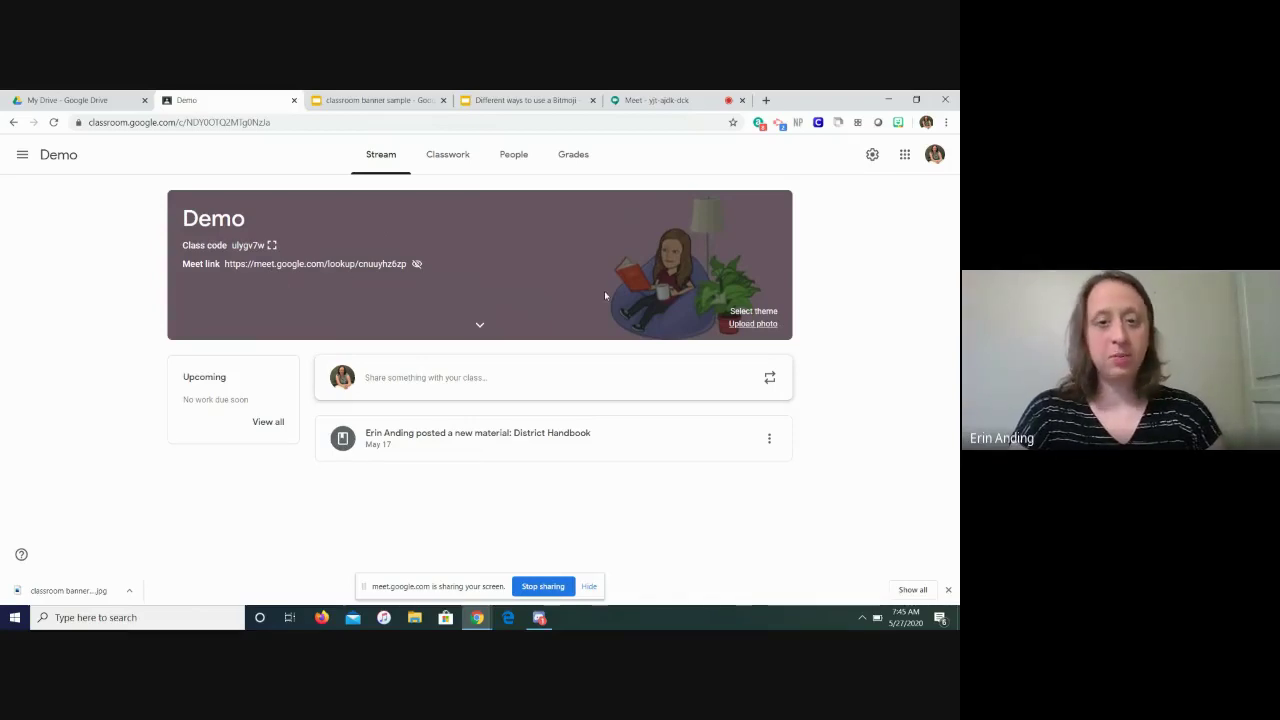
# Compare the banner slide in Google Slides with the header of the Demo class in Google Classroom.
pyautogui.click(395, 100)
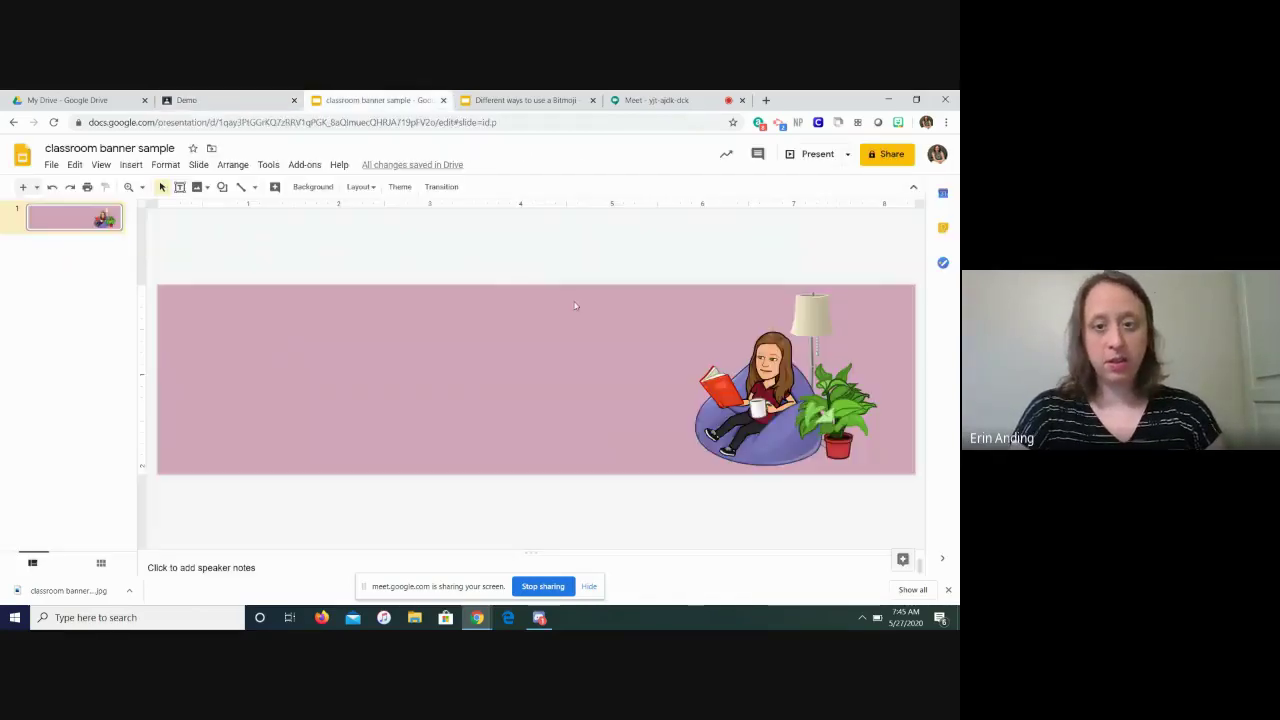
pyautogui.click(270, 101)
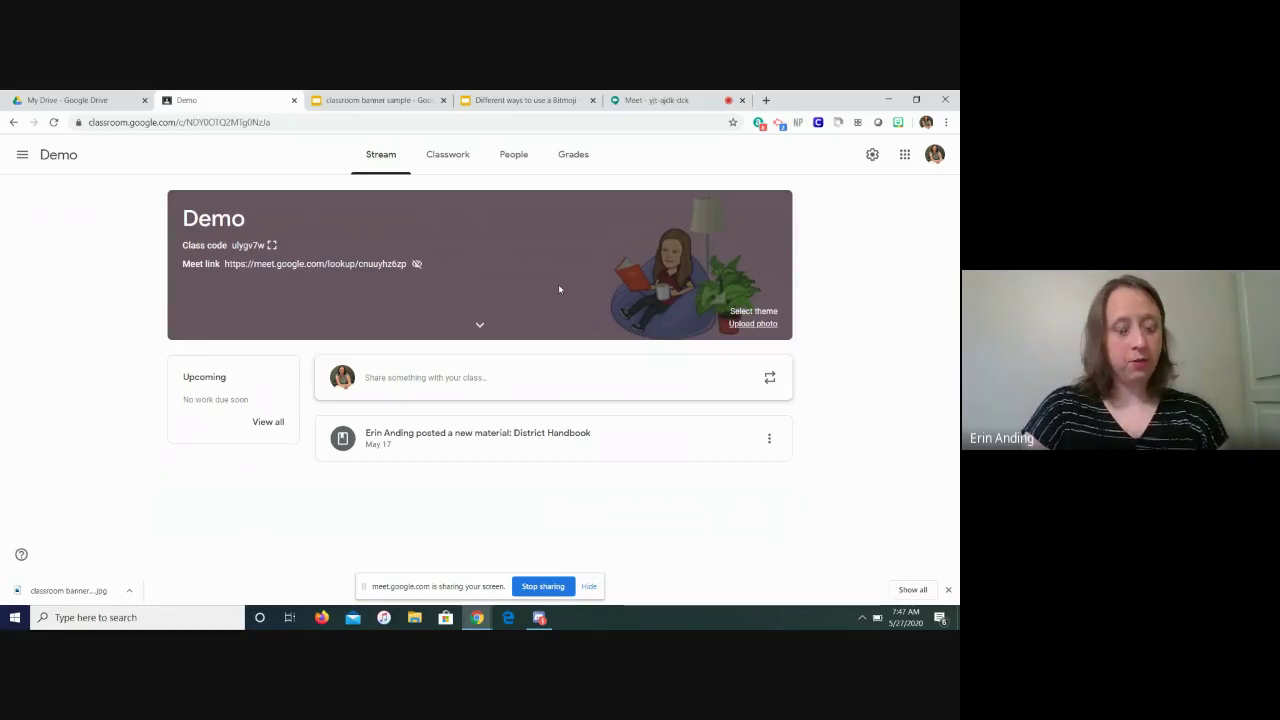
pyautogui.click(379, 101)
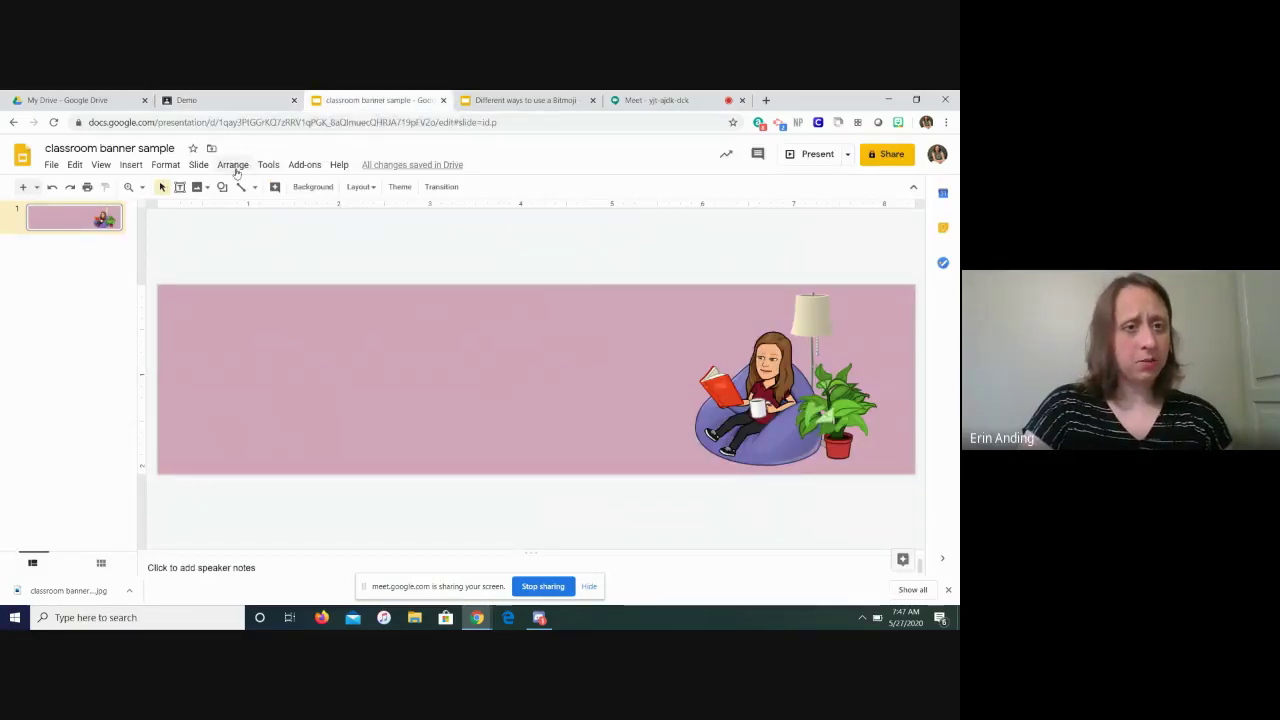
pyautogui.click(242, 101)
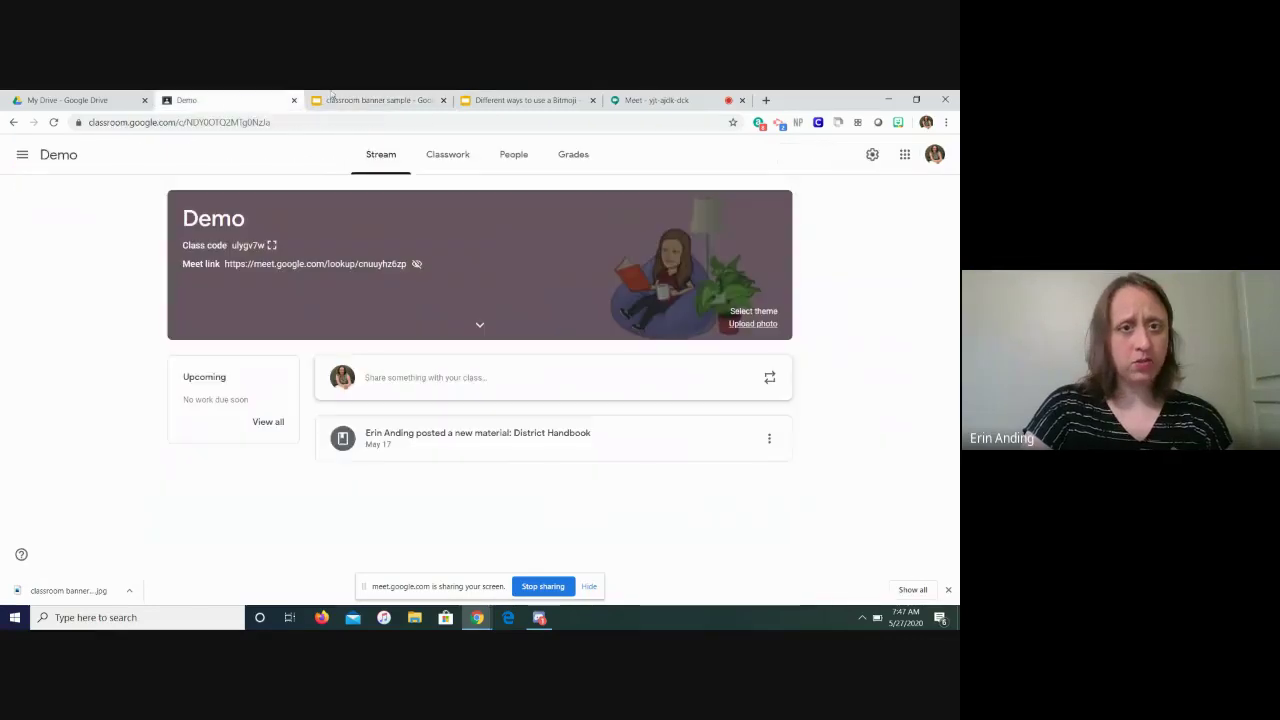
# Return to the banner slide in Google Slides and flip the reading Bitmoji horizontally.
pyautogui.click(349, 101)
pyautogui.rightClick(745, 380)
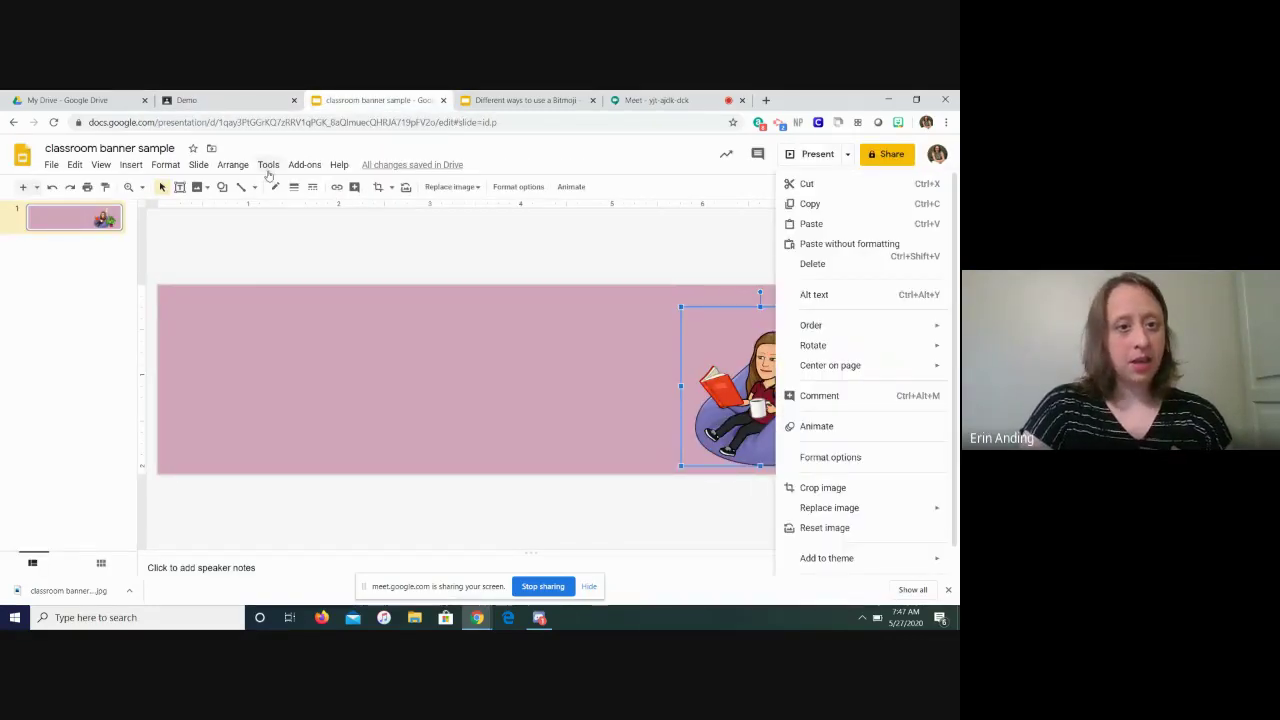
pyautogui.click(232, 165)
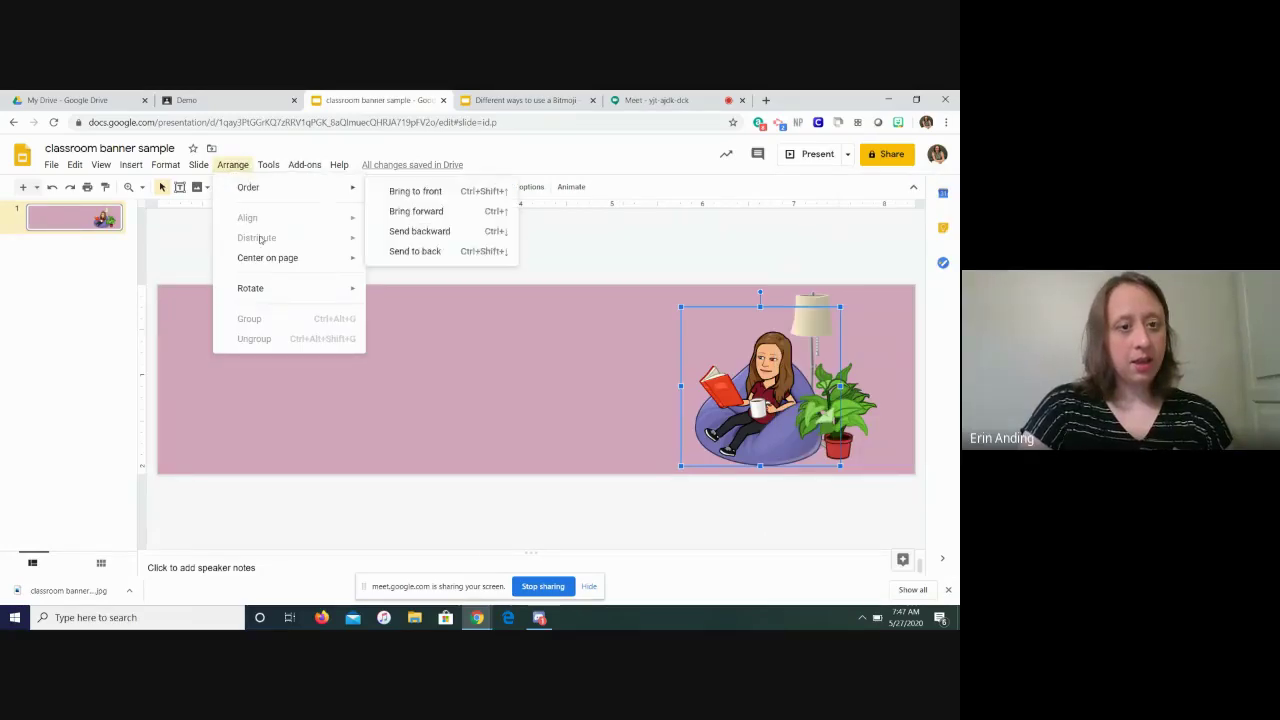
pyautogui.moveTo(250, 290)
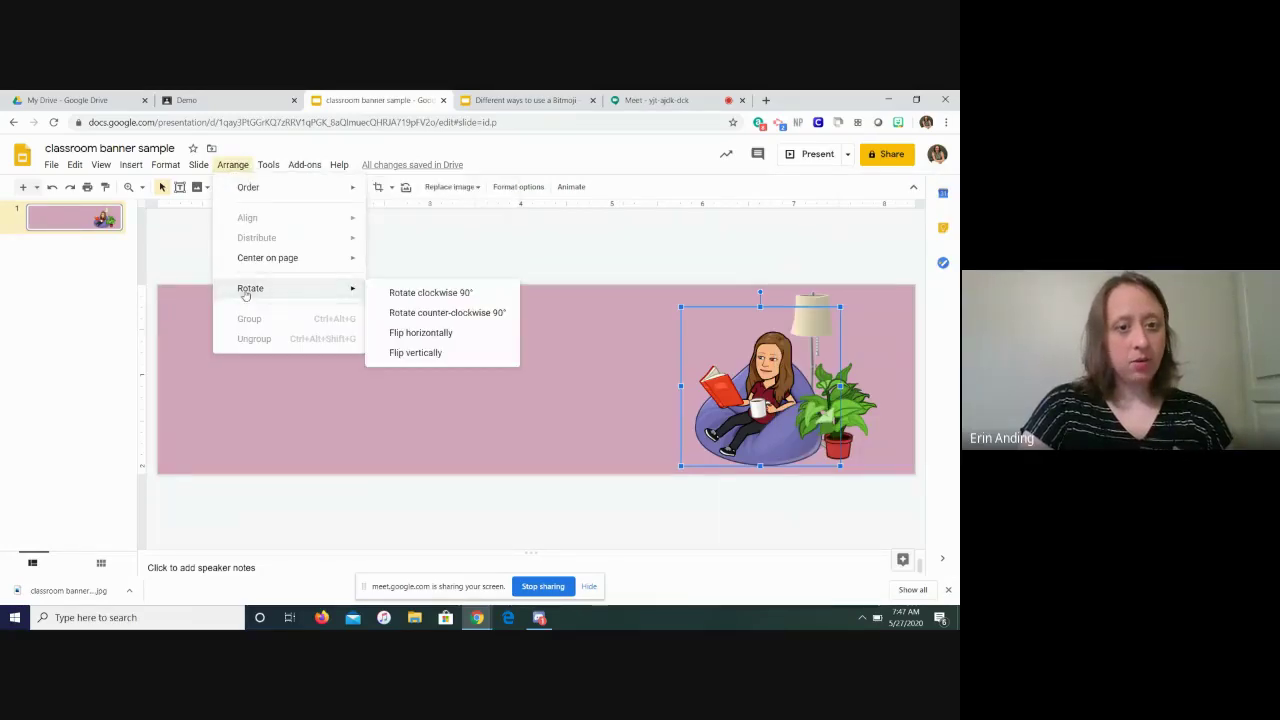
pyautogui.click(435, 332)
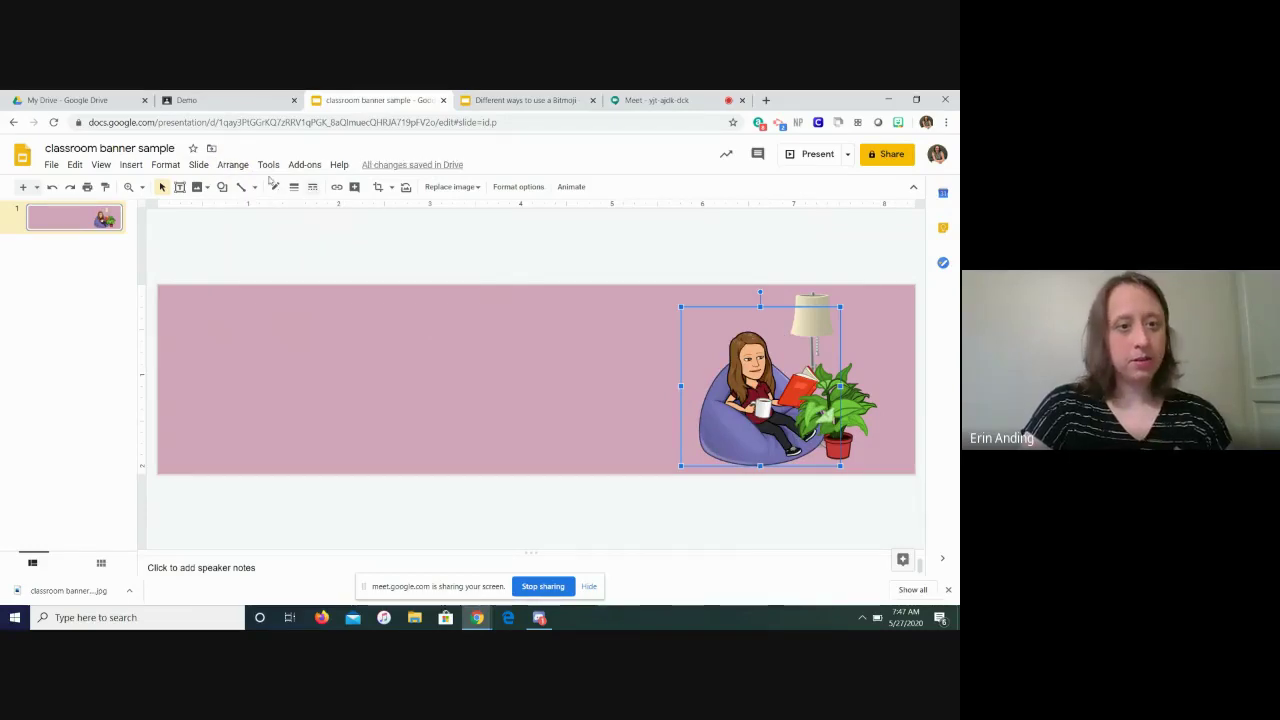
# Flip the reading Bitmoji horizontally again to restore its original direction.
pyautogui.click(233, 164)
pyautogui.moveTo(268, 293)
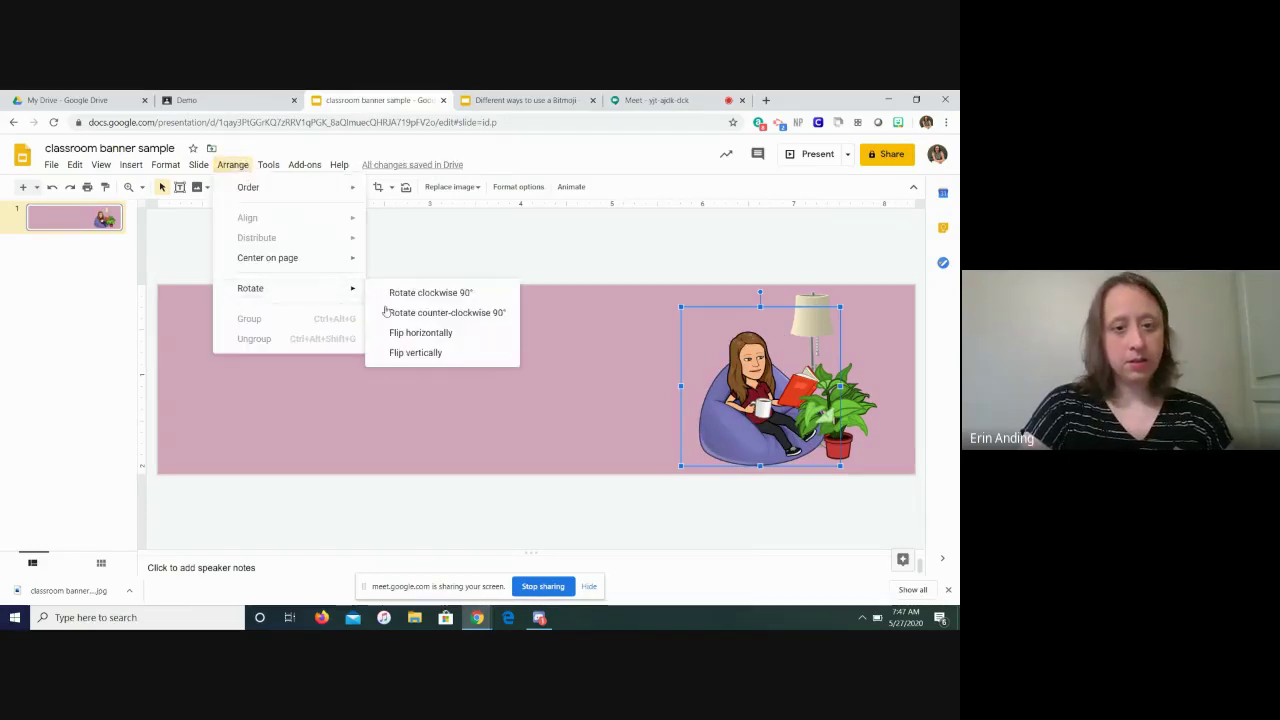
pyautogui.click(419, 338)
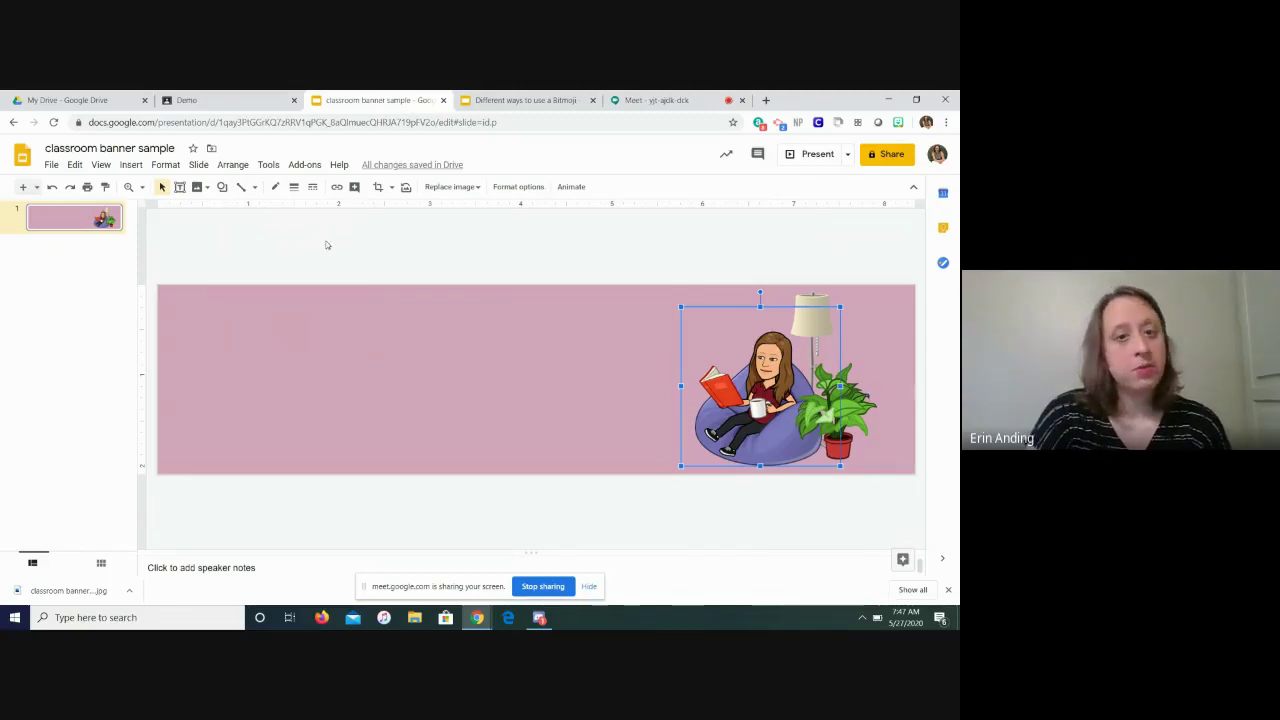
# Examine the size, rotation and position settings in the potted plant's format options.
pyautogui.click(857, 409)
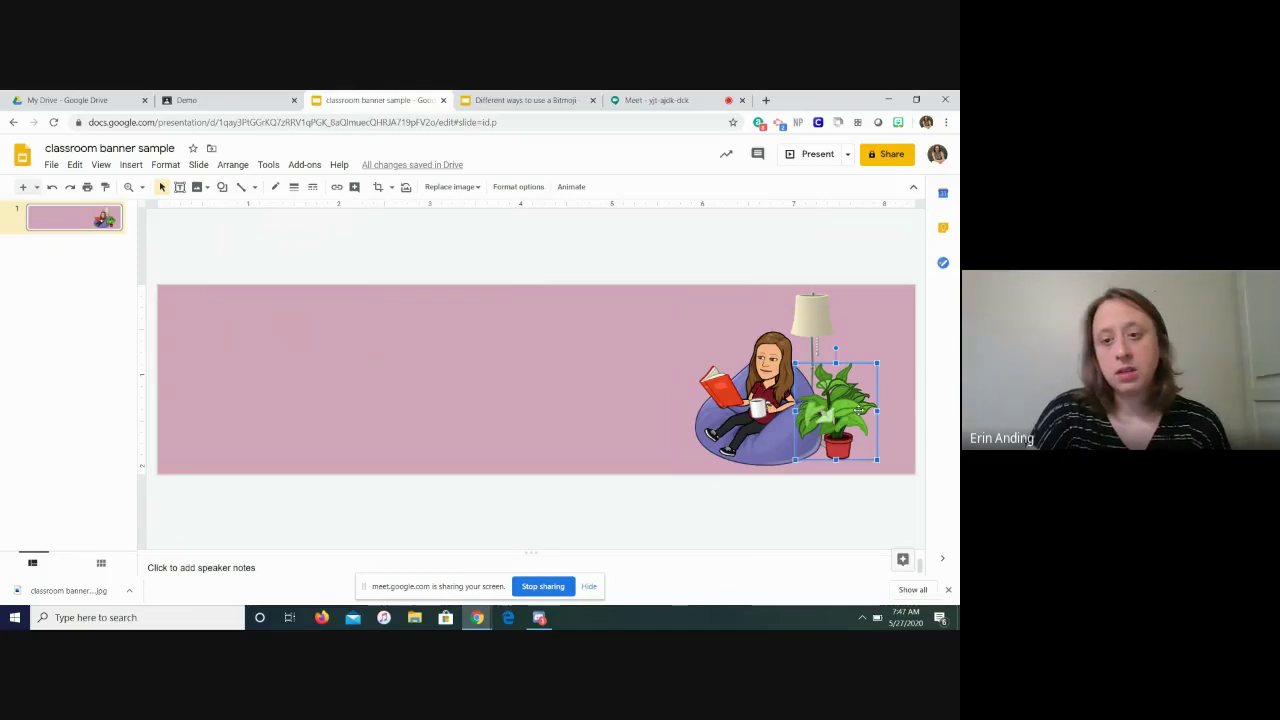
pyautogui.click(520, 188)
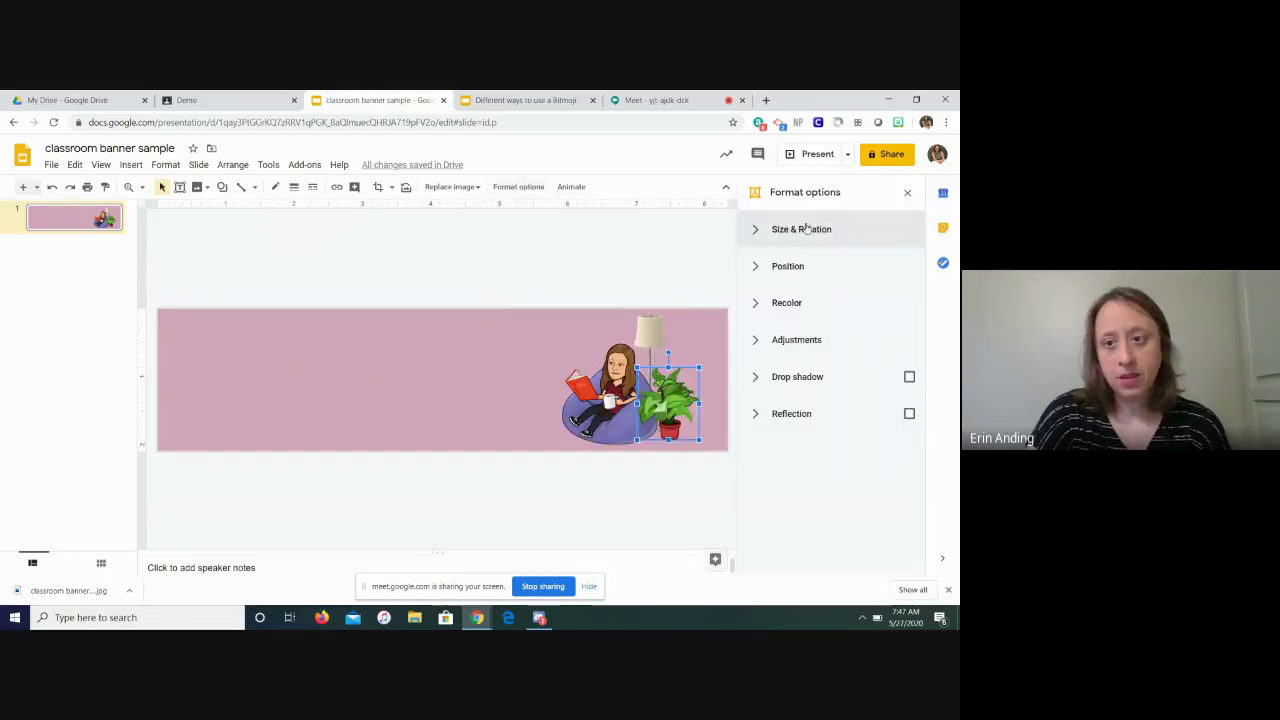
pyautogui.click(807, 231)
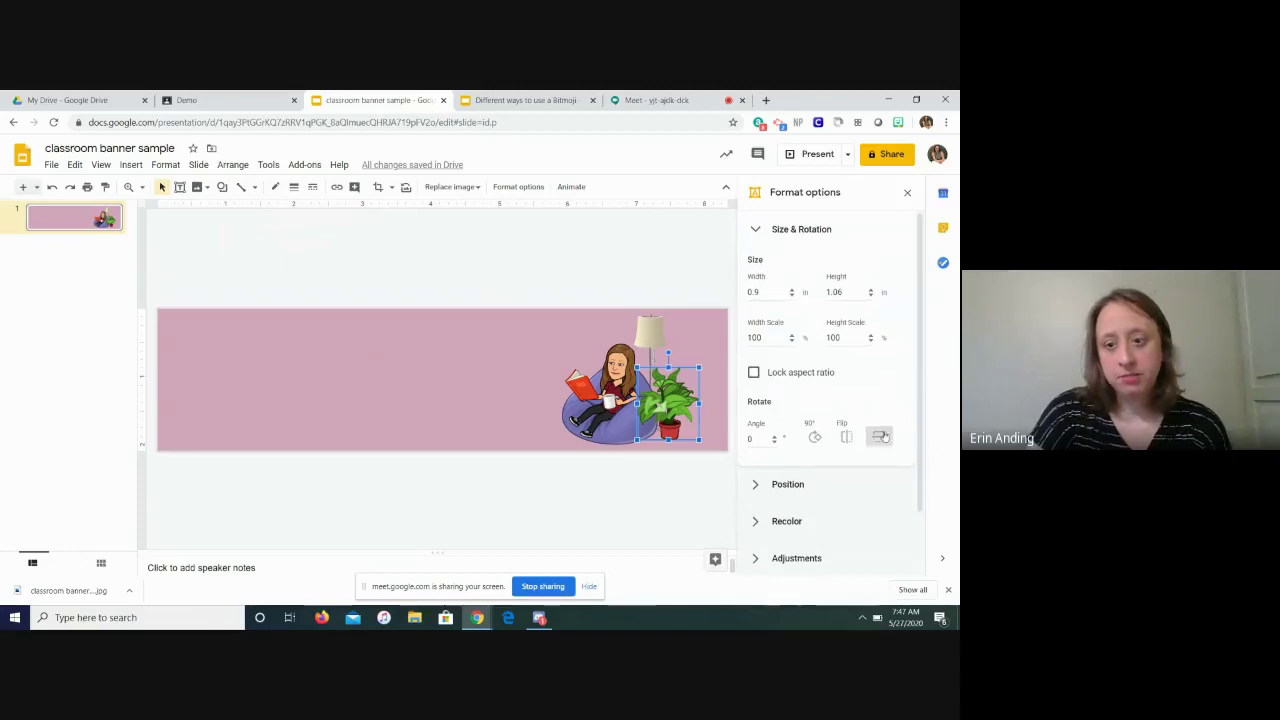
pyautogui.click(754, 230)
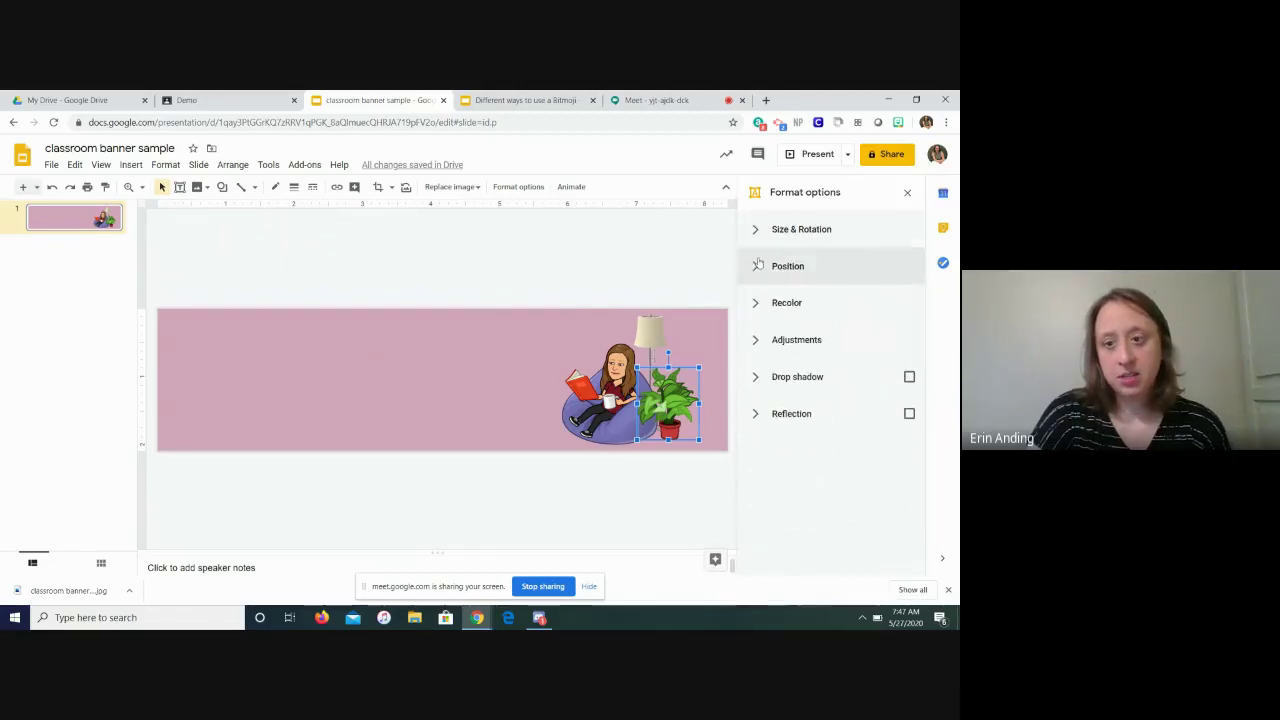
pyautogui.click(755, 264)
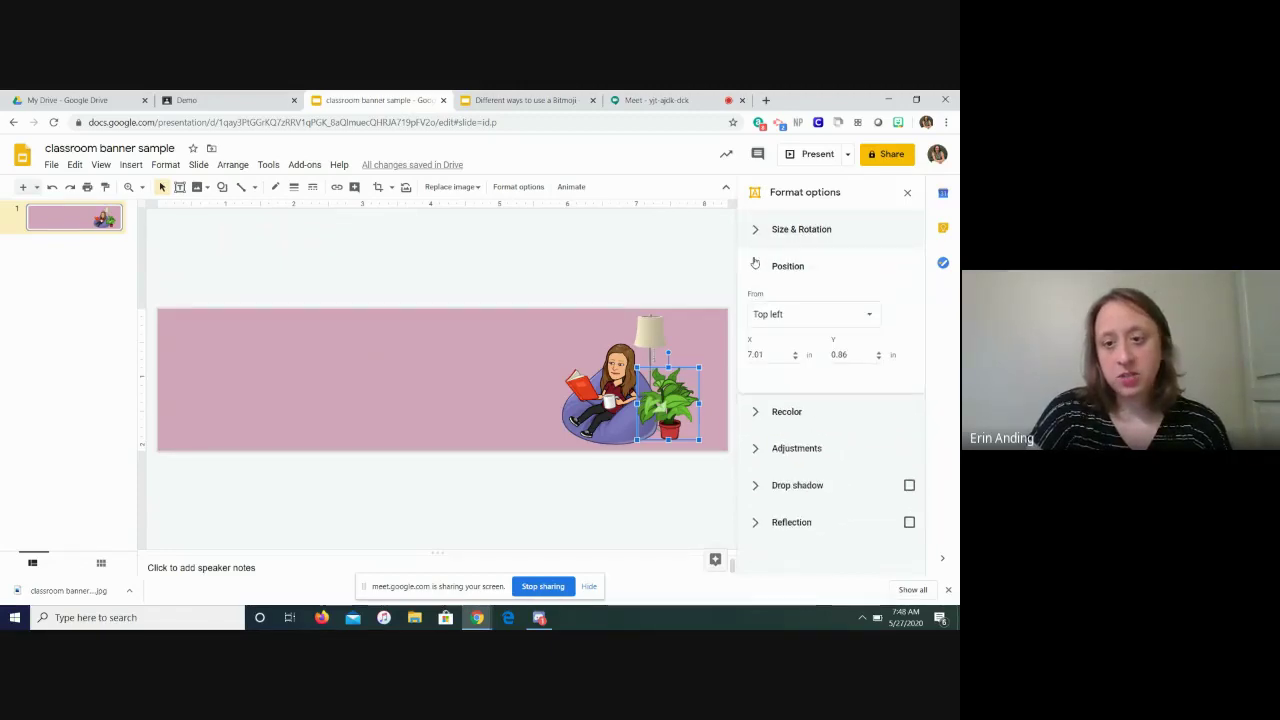
pyautogui.click(754, 264)
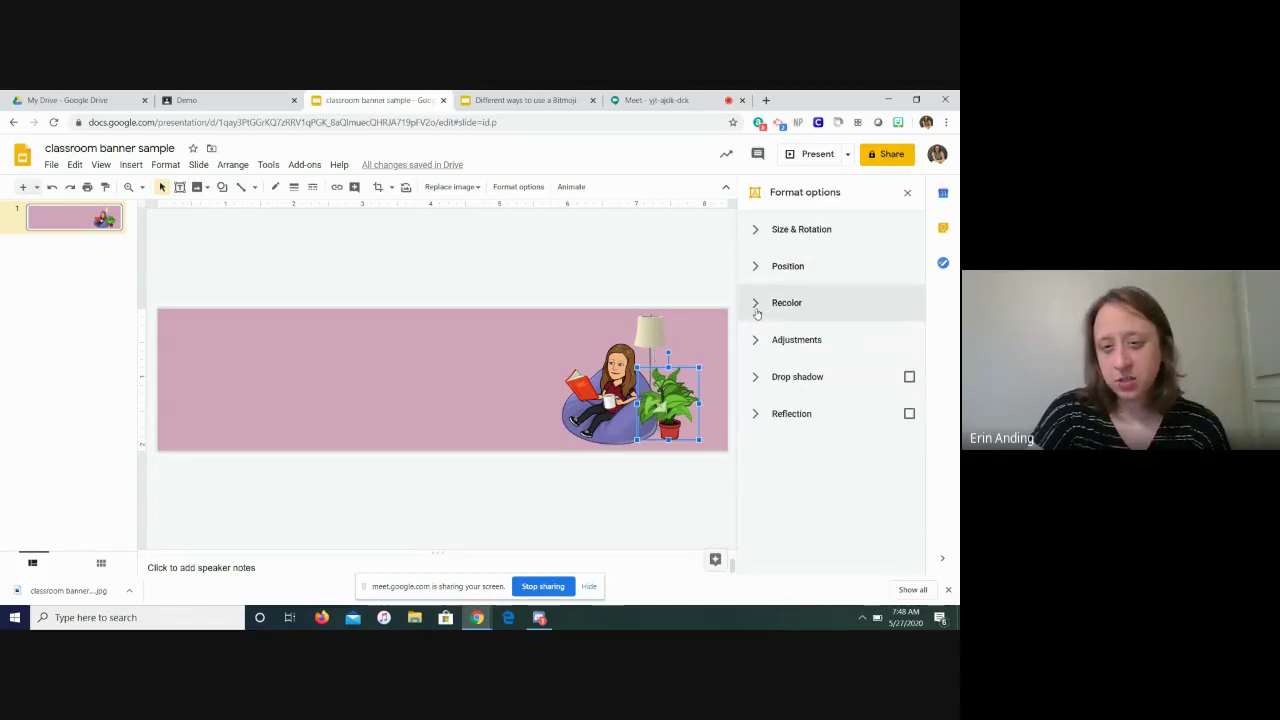
# Try the Dark 1 recolor on the potted plant and reset it to No recolor.
pyautogui.click(757, 311)
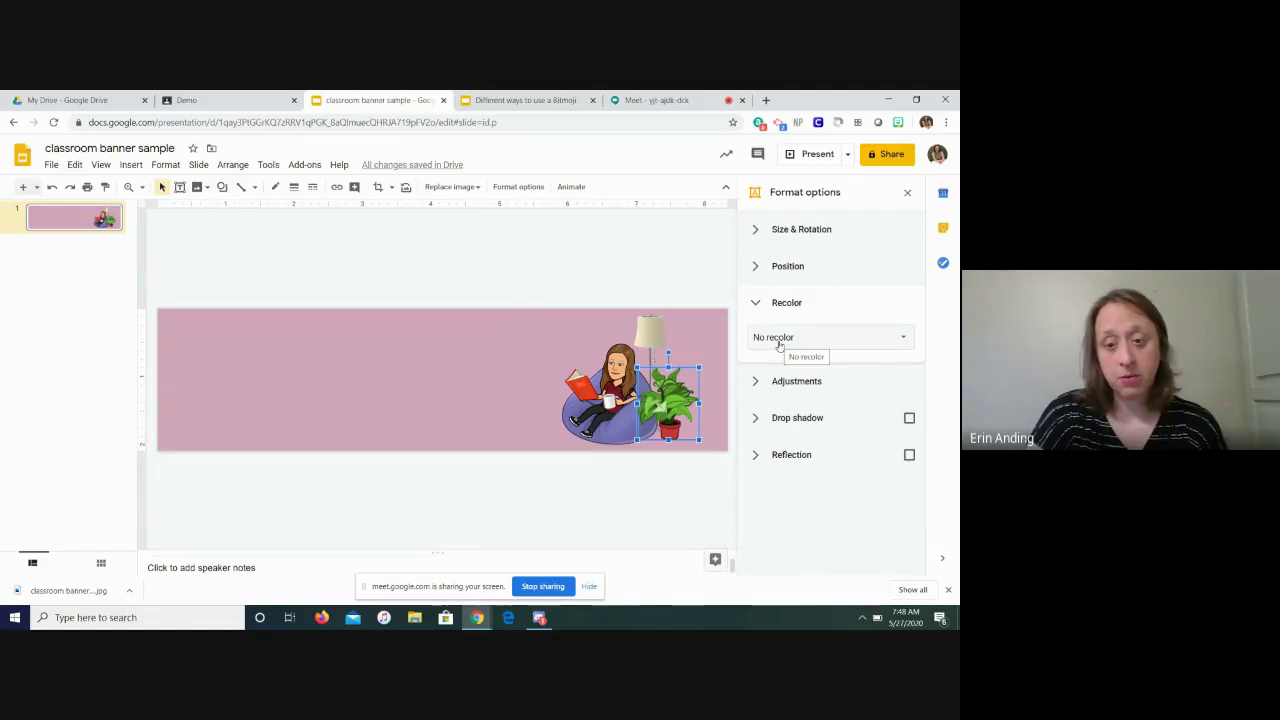
pyautogui.click(779, 340)
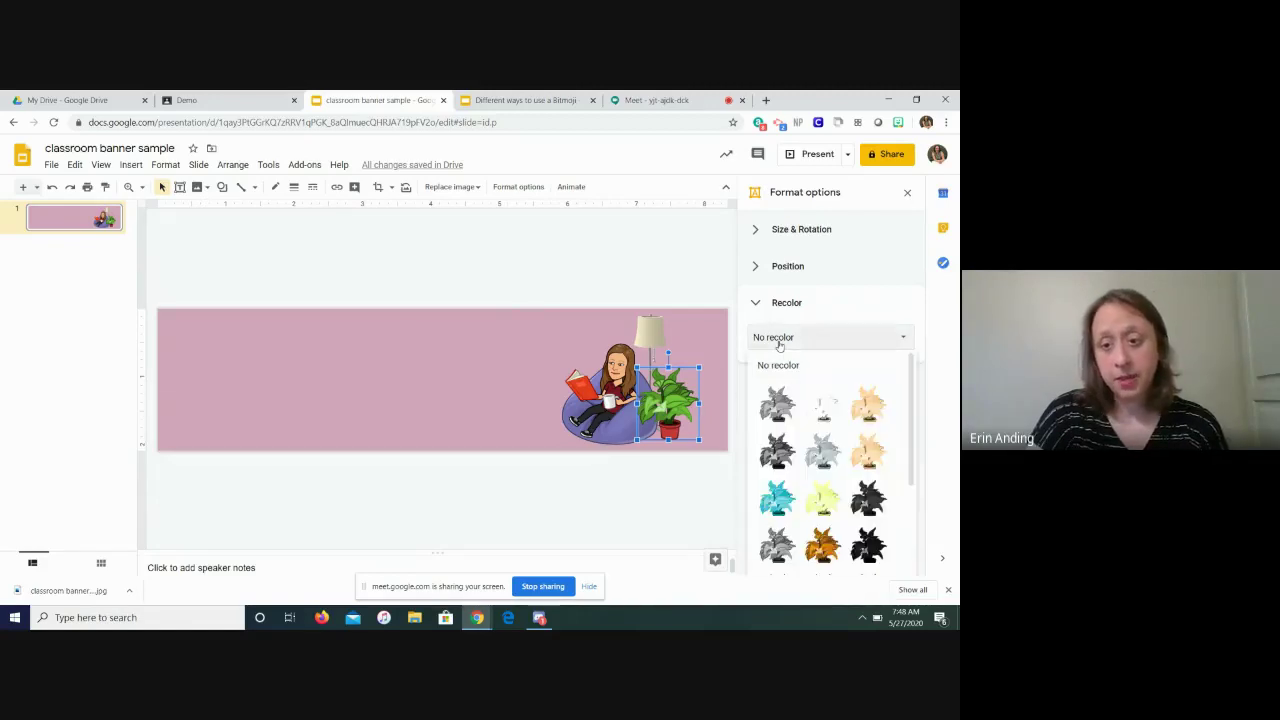
pyautogui.click(866, 497)
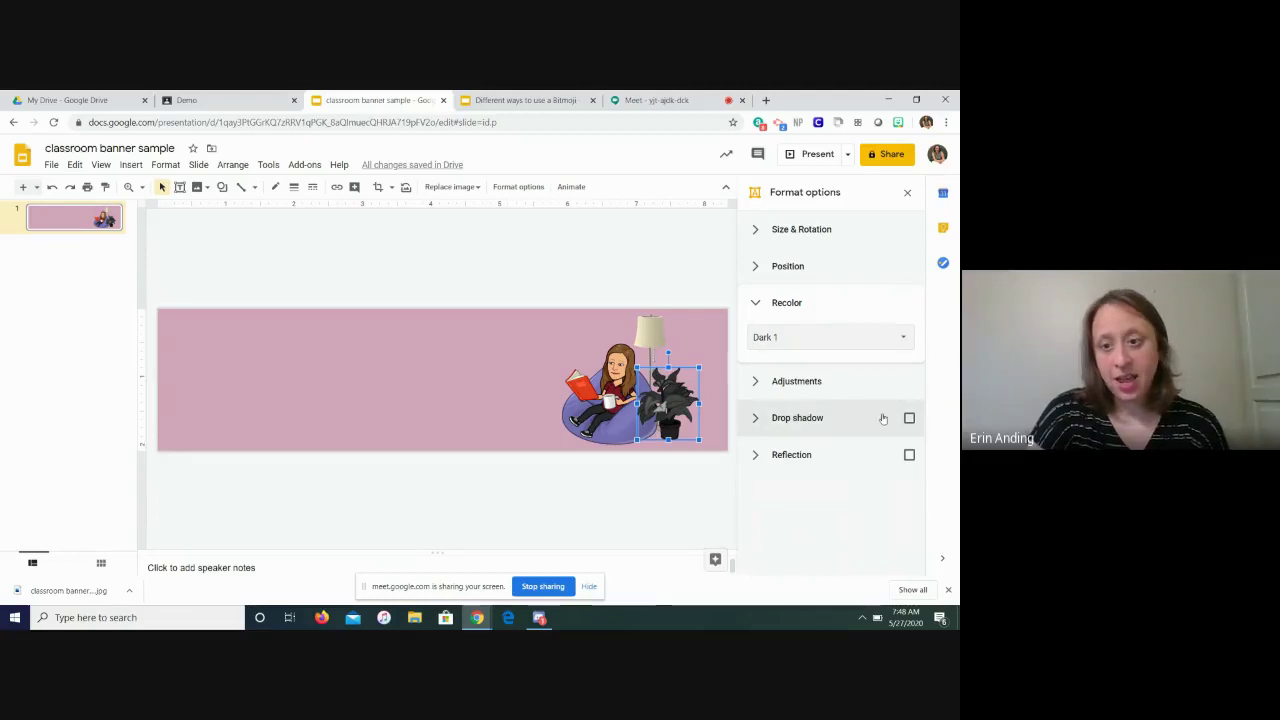
pyautogui.click(785, 338)
pyautogui.click(784, 367)
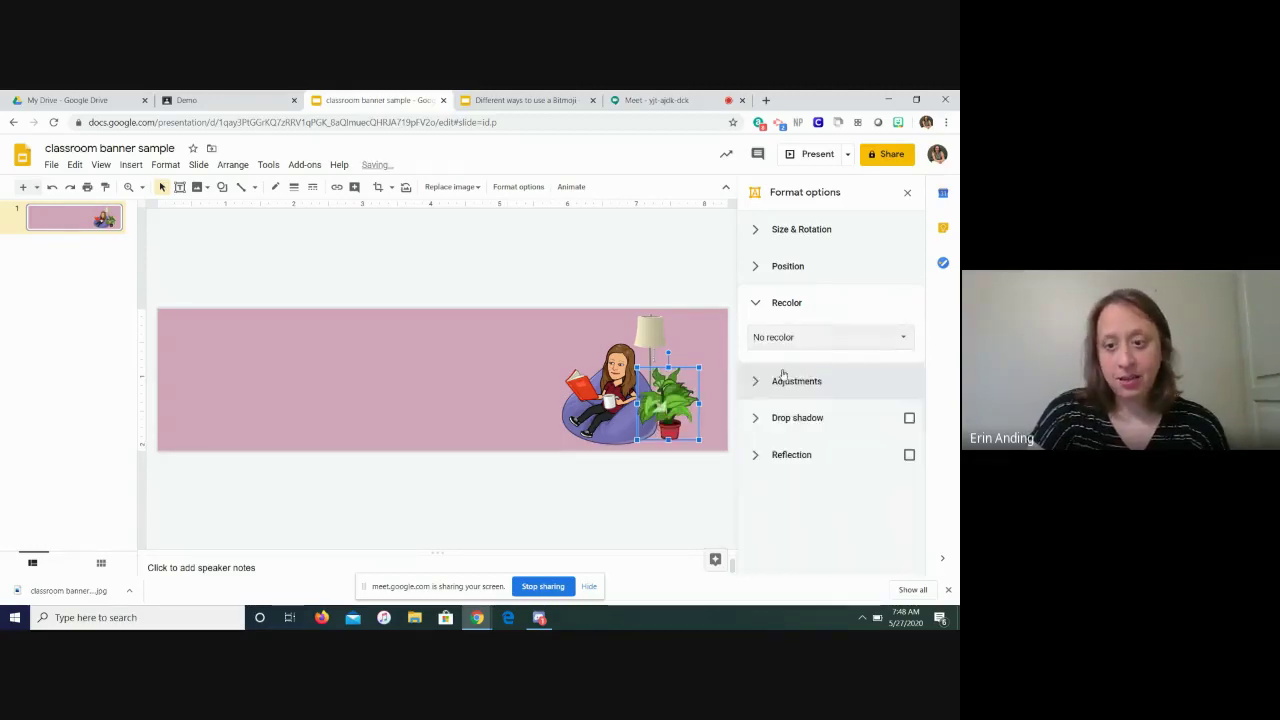
# Try a reflection and a drop shadow on the potted plant, remove both effects and close the format options.
pyautogui.click(909, 456)
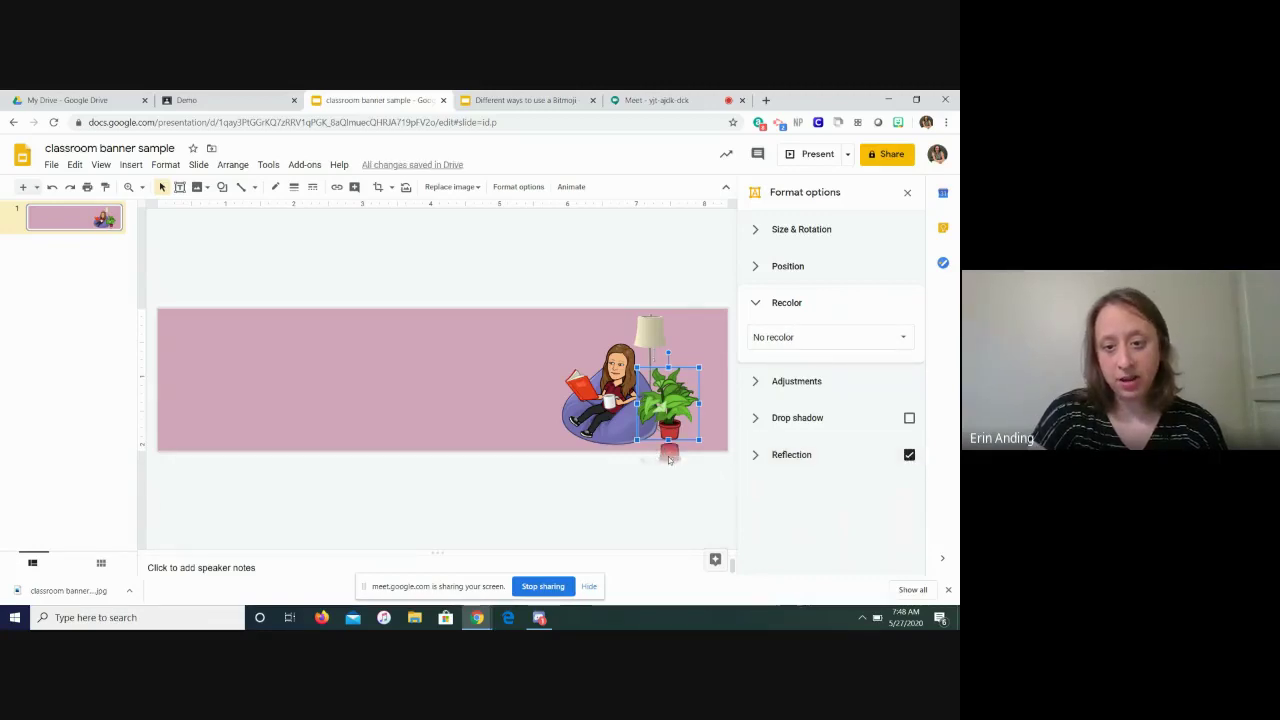
pyautogui.click(909, 455)
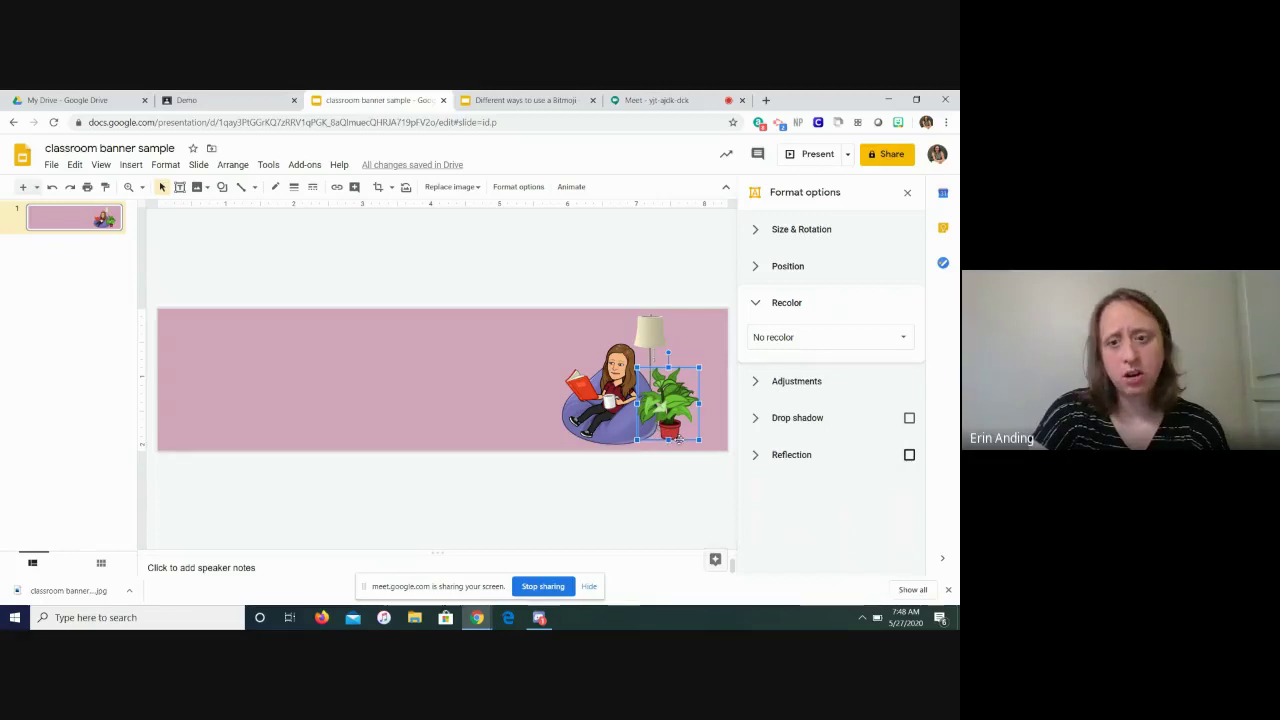
pyautogui.click(909, 419)
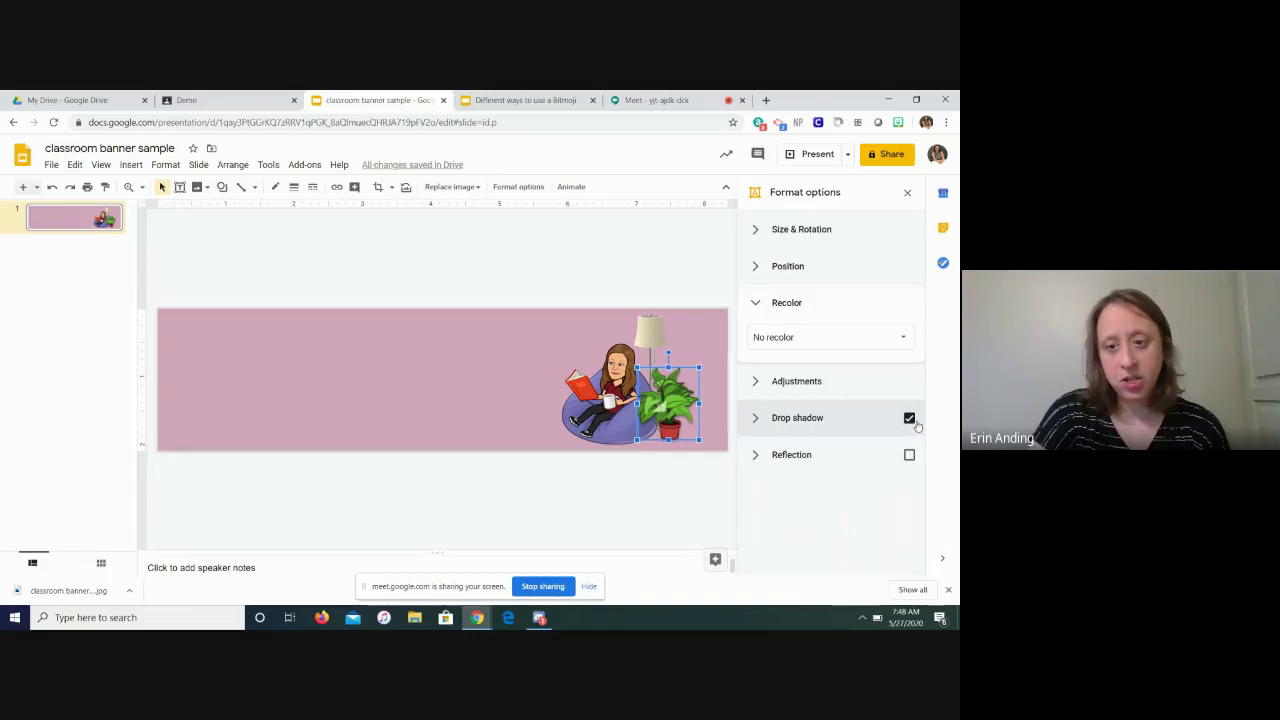
pyautogui.click(917, 426)
pyautogui.click(900, 419)
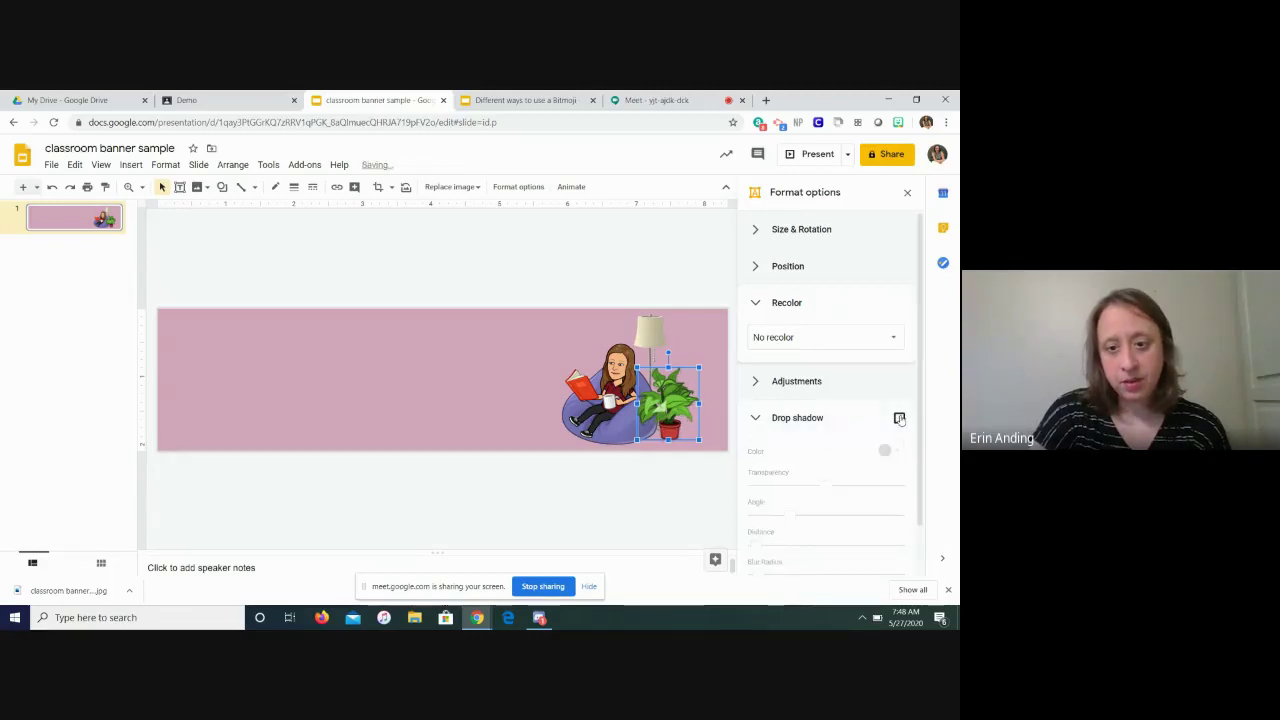
pyautogui.click(900, 419)
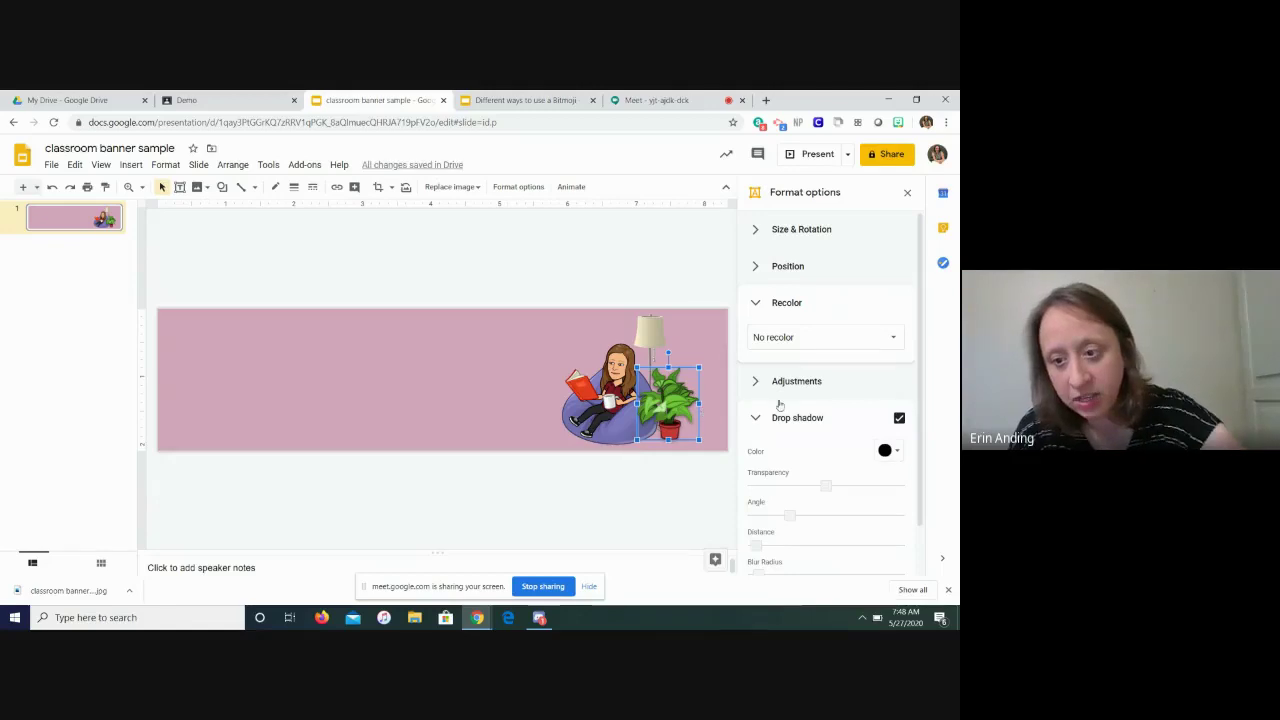
pyautogui.click(899, 420)
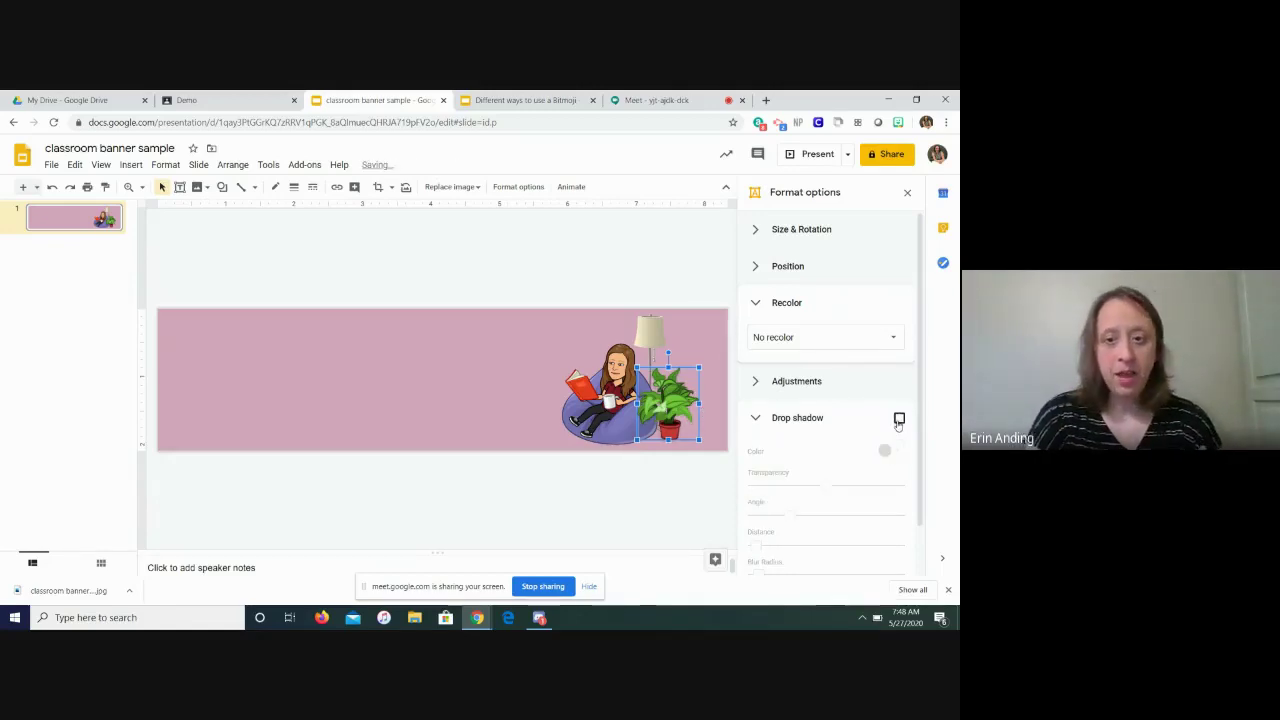
pyautogui.click(907, 194)
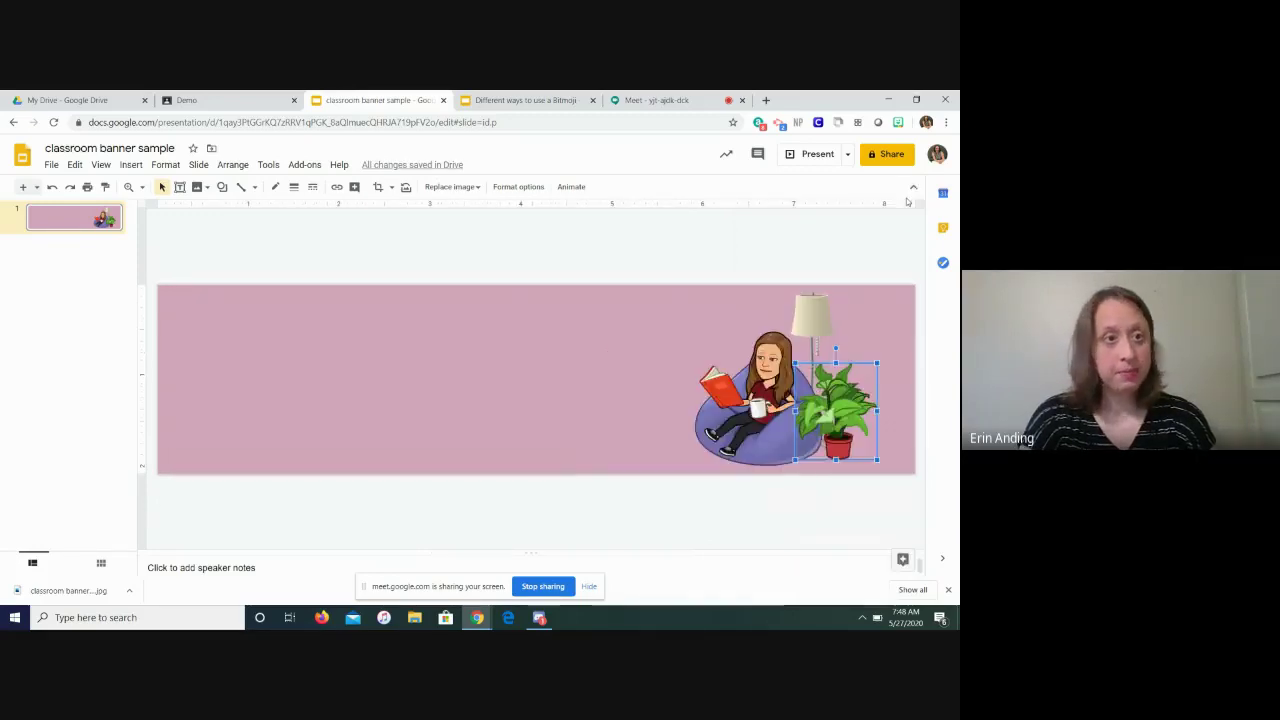
# Switch to the "Different ways to use a Bitmoji" presentation.
pyautogui.click(525, 101)
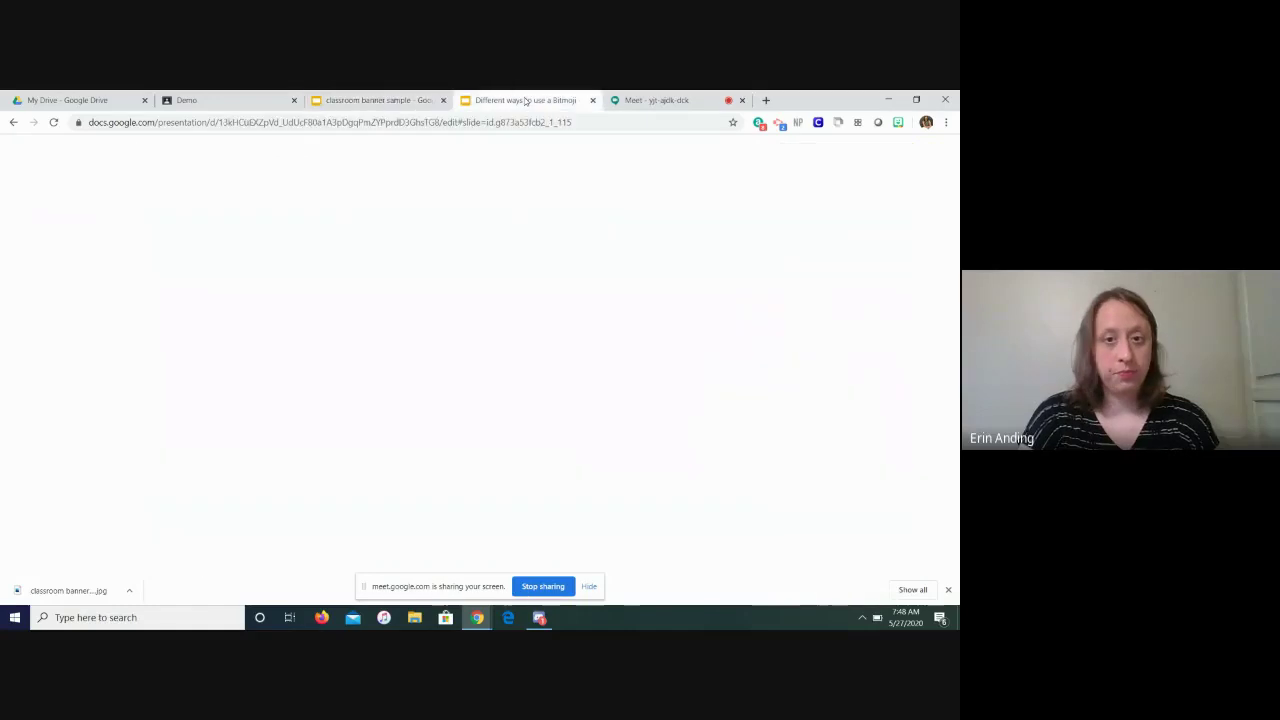